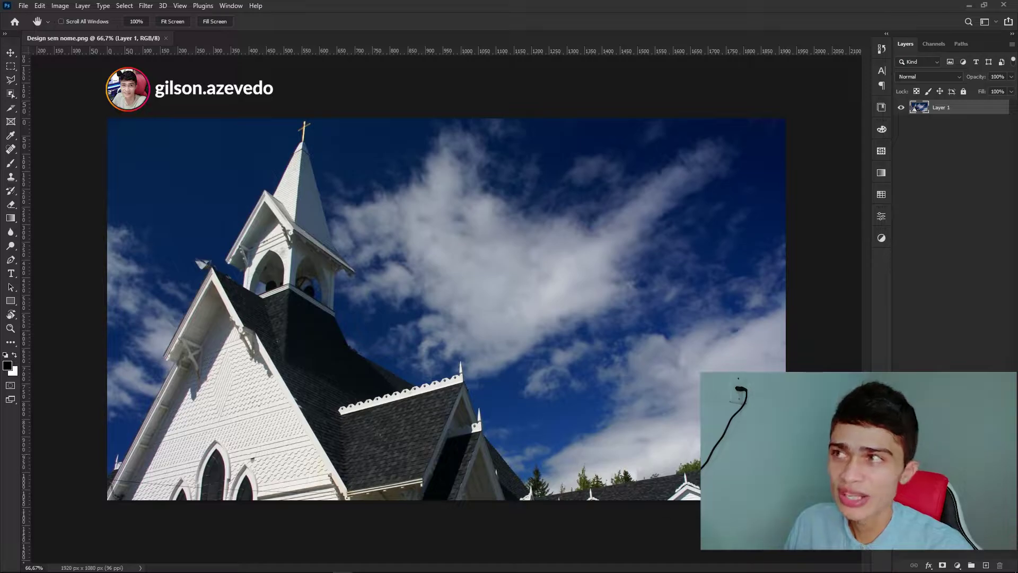
Step: Select the sky, delete it, then undo the deletion
click(124, 5)
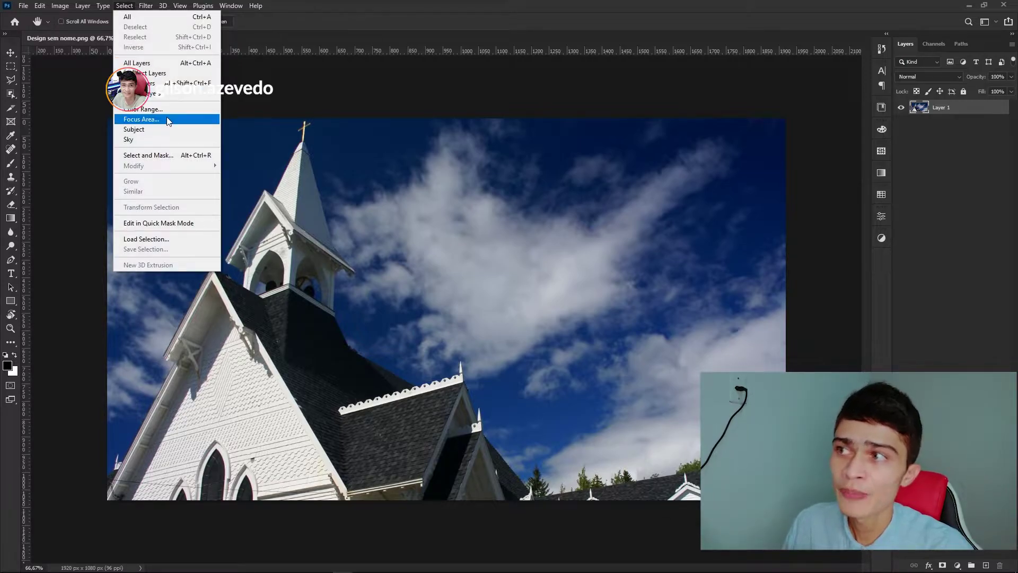
click(140, 140)
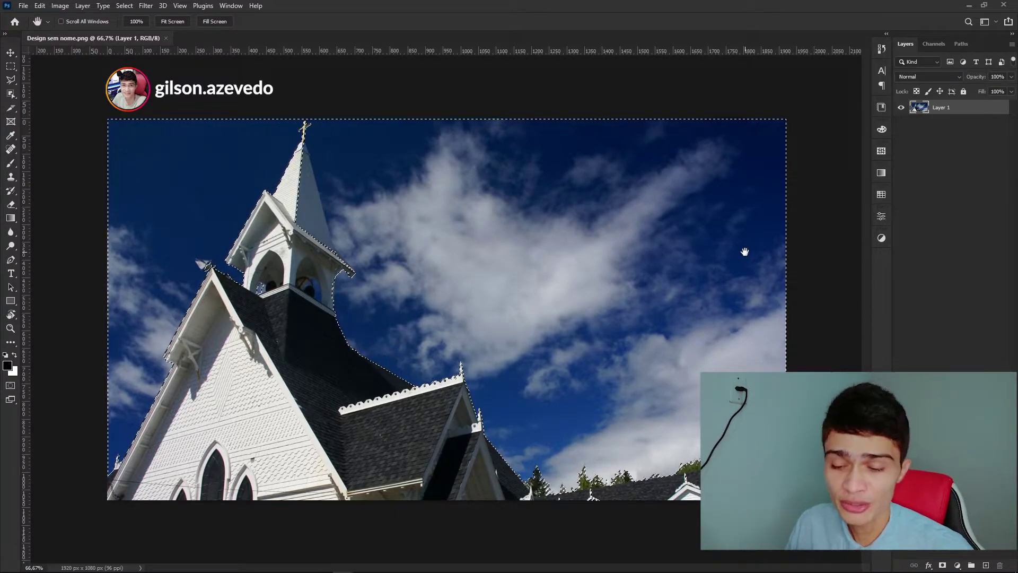
key(Delete)
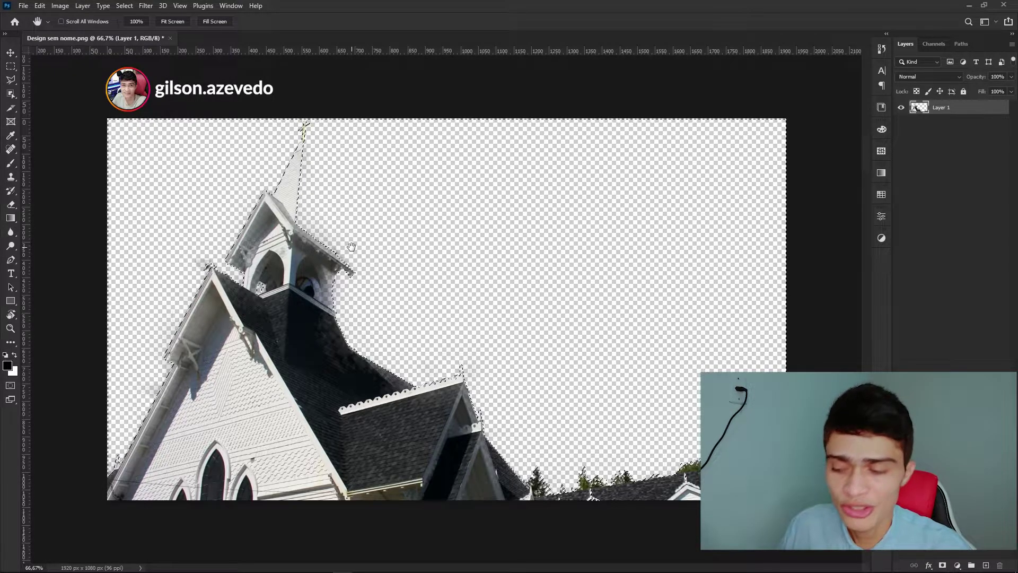
key(ctrl+z)
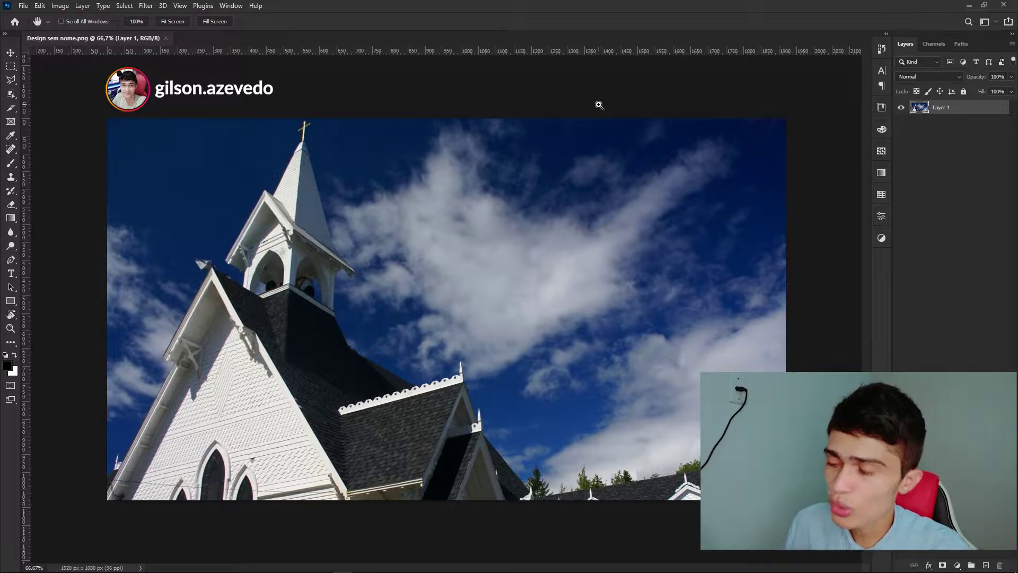
Step: Search Discover for 'sky re' and launch Sky Replacement from the Edit results
key(ctrl+f)
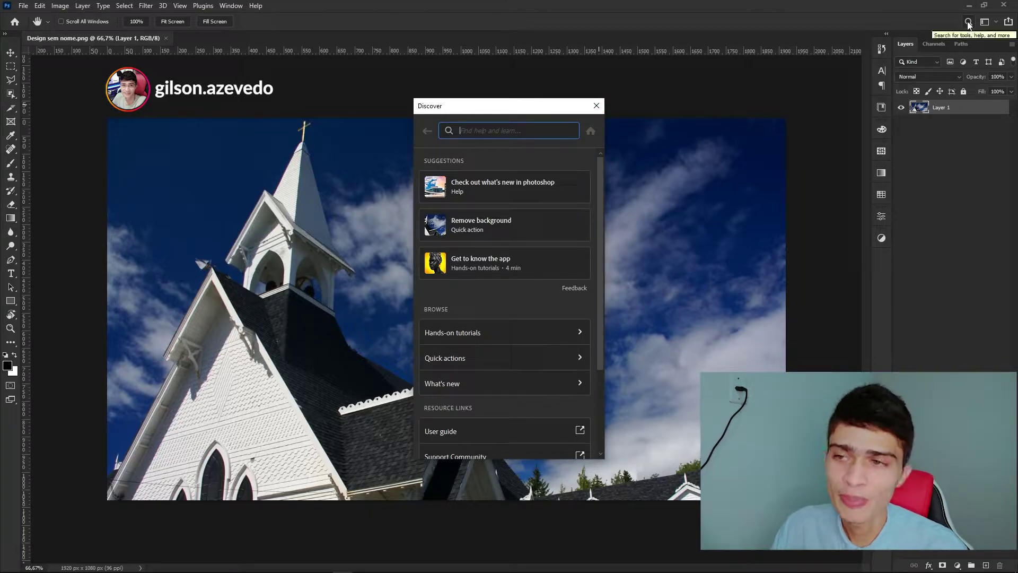
drag(503, 113, 564, 109)
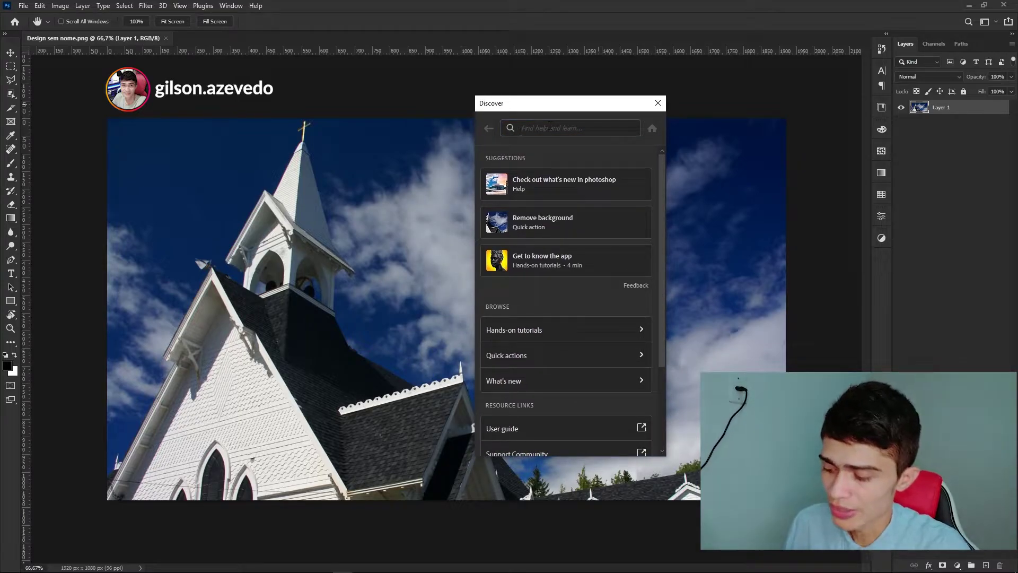
text(sky re)
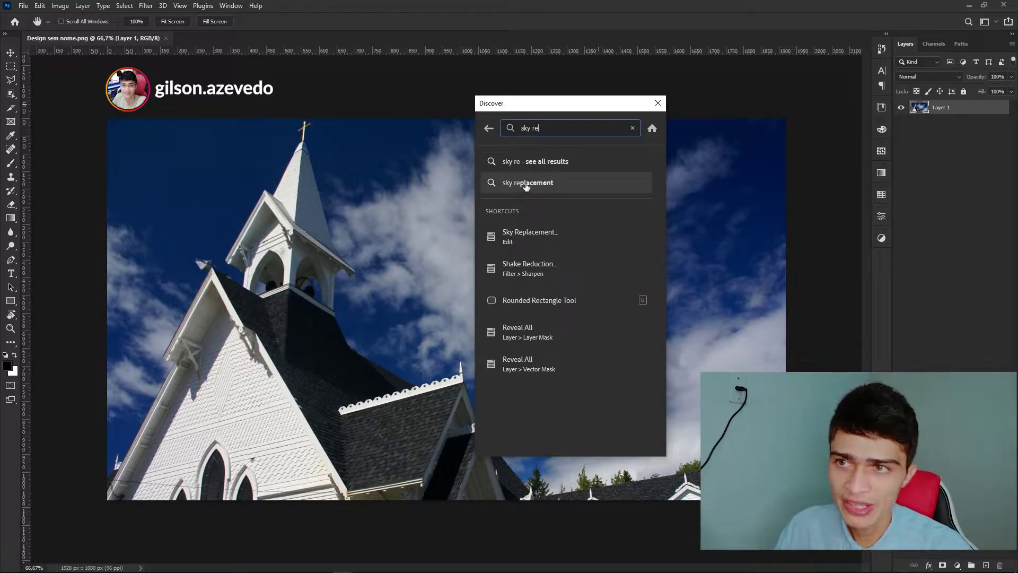
click(527, 183)
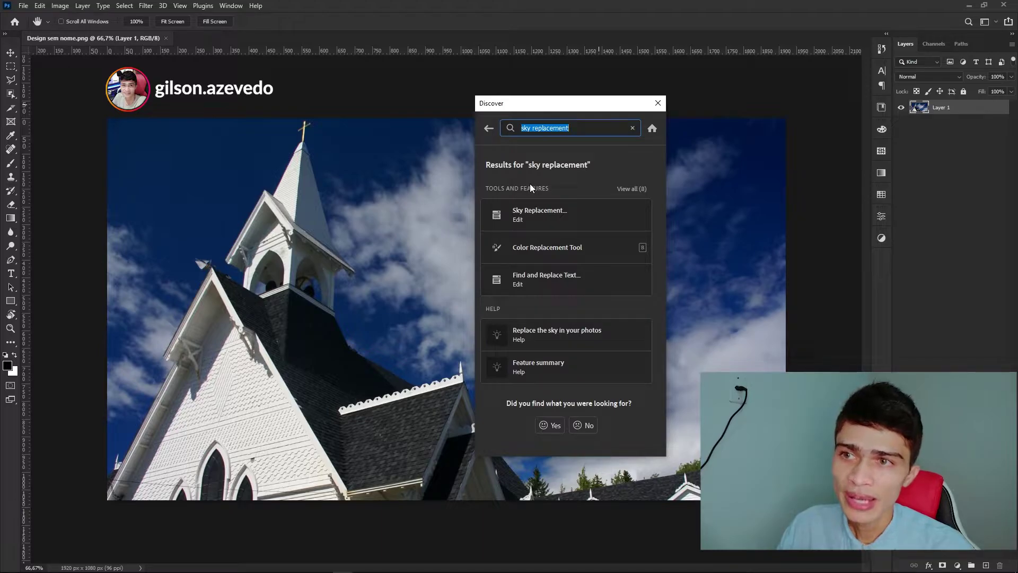
click(532, 223)
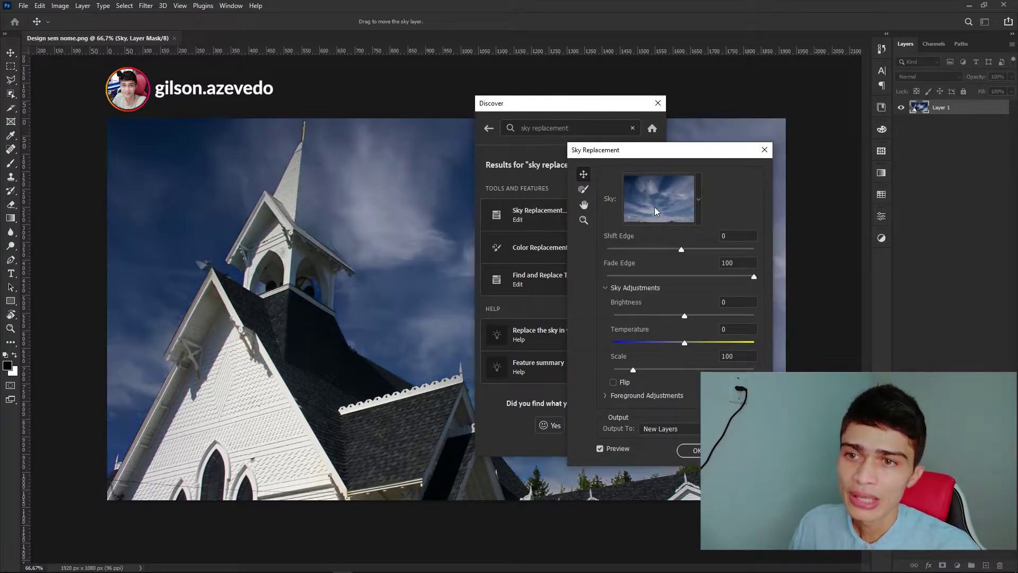
Step: Close Discover and choose the blue-to-orange sunset sky preset in Sky Replacement
click(658, 104)
drag(671, 154, 711, 100)
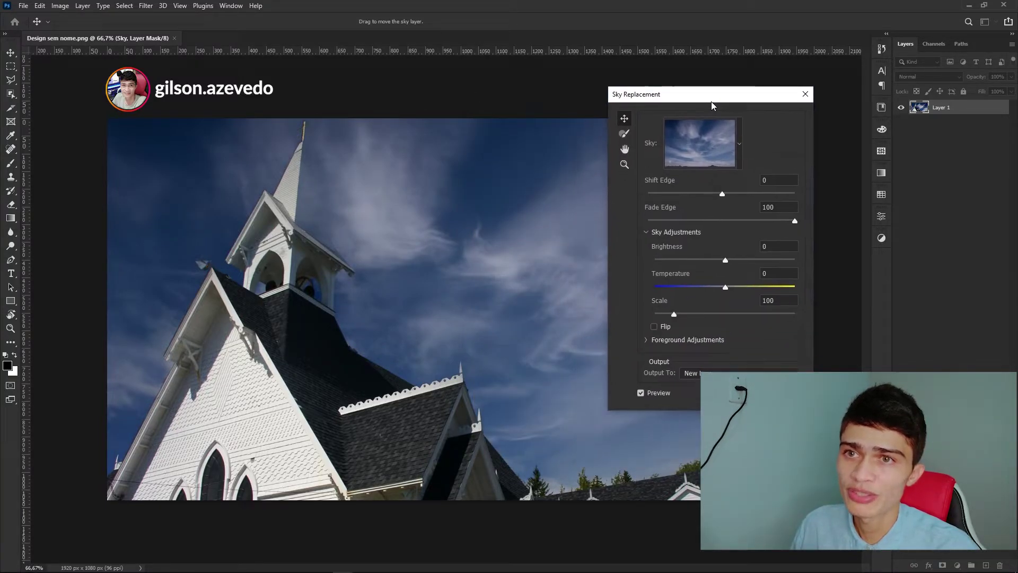
click(739, 142)
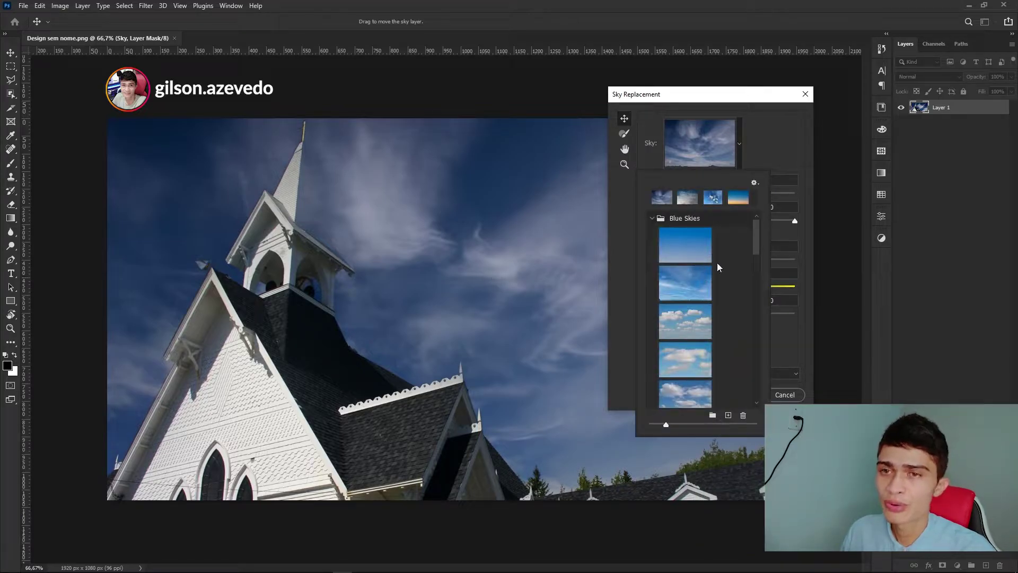
click(738, 198)
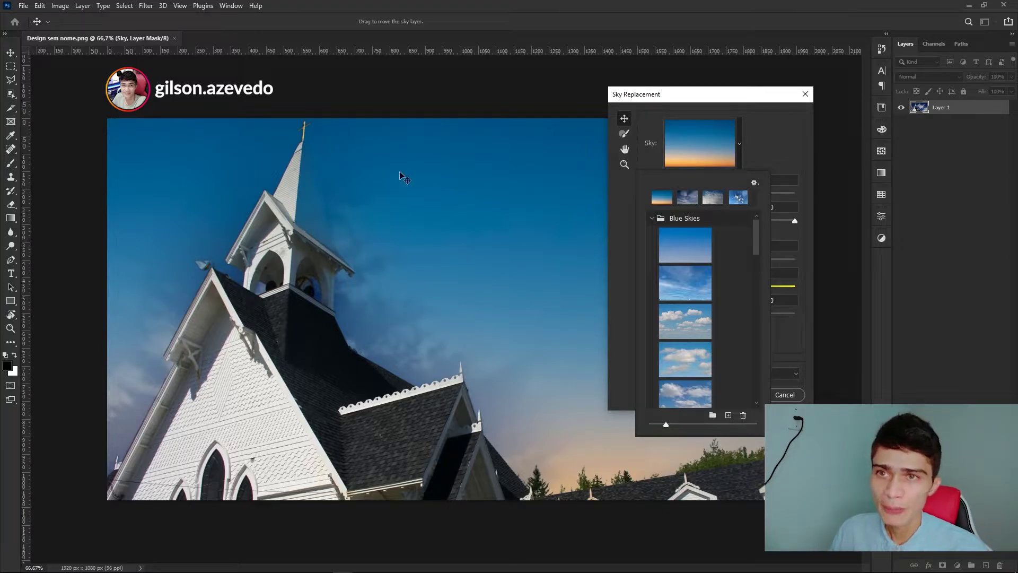
Step: Set Shift Edge -28, Brightness -34, Temperature -28, Scale 87, and compare with Preview
click(691, 100)
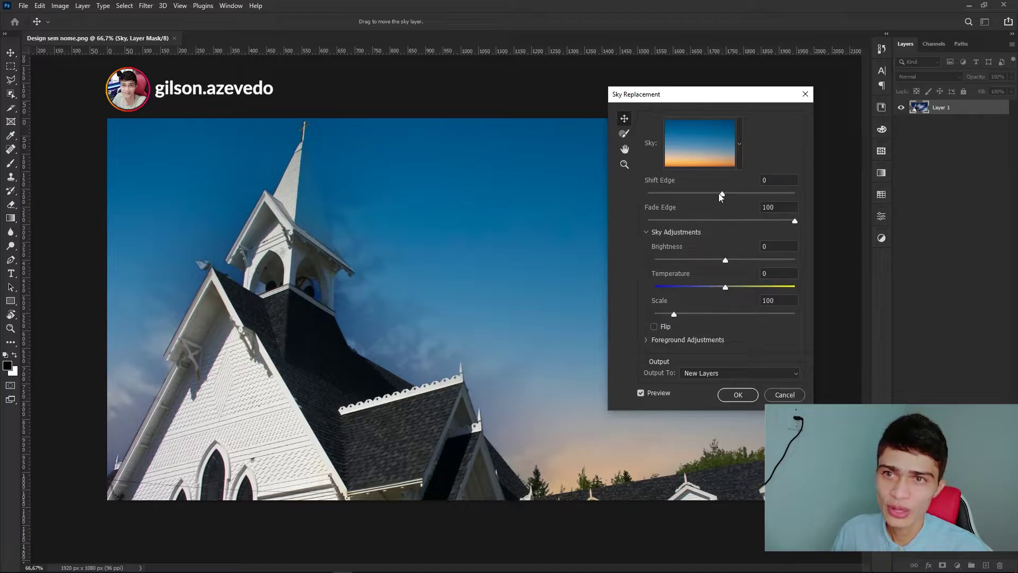
drag(714, 194, 708, 195)
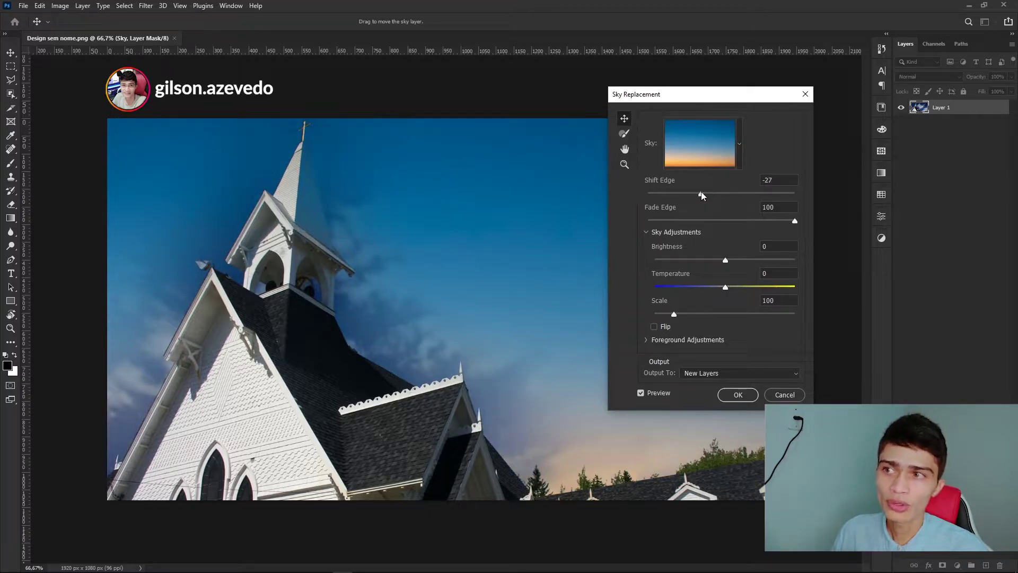
drag(701, 192, 701, 192)
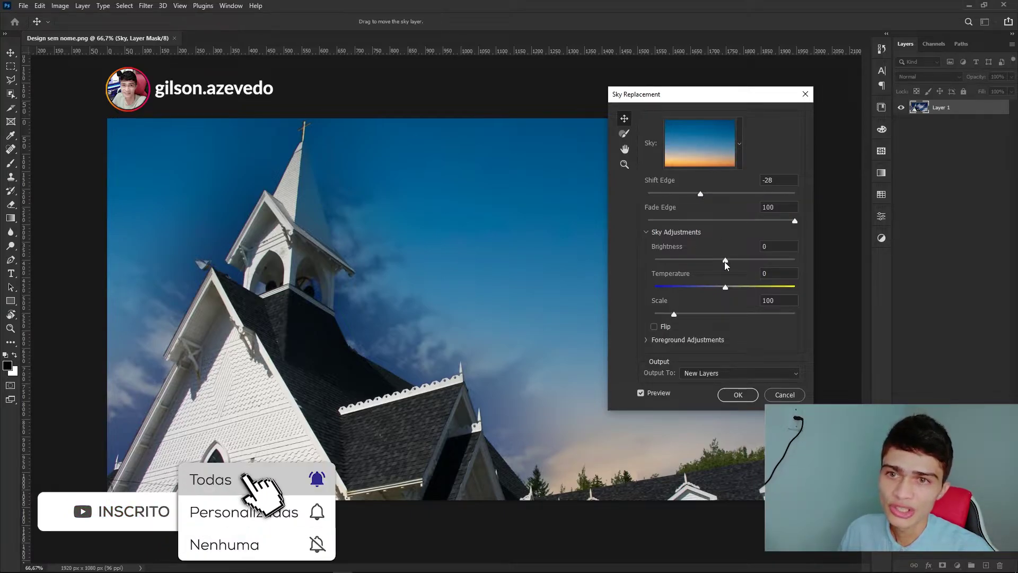
drag(724, 262, 701, 259)
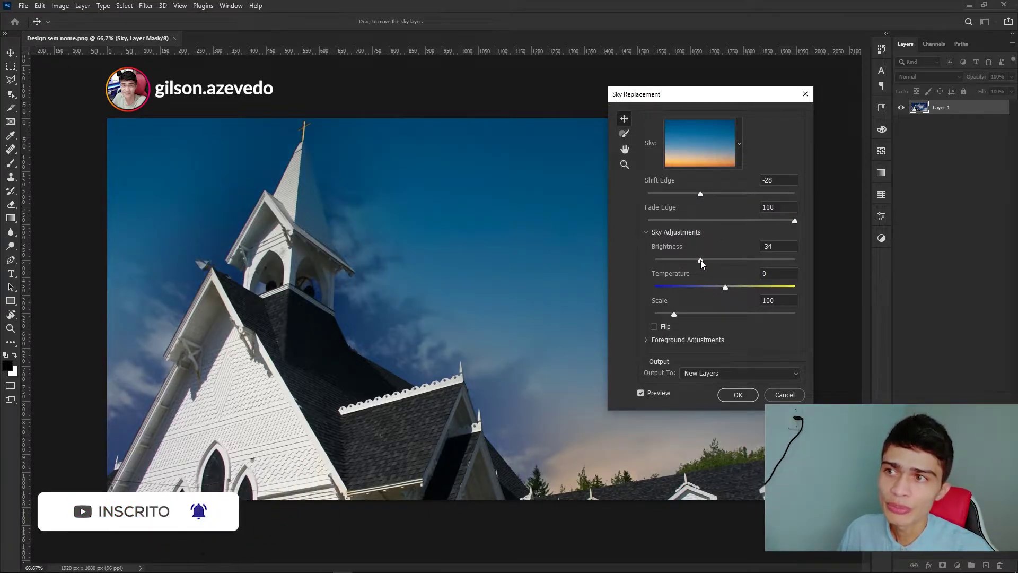
drag(726, 287, 713, 287)
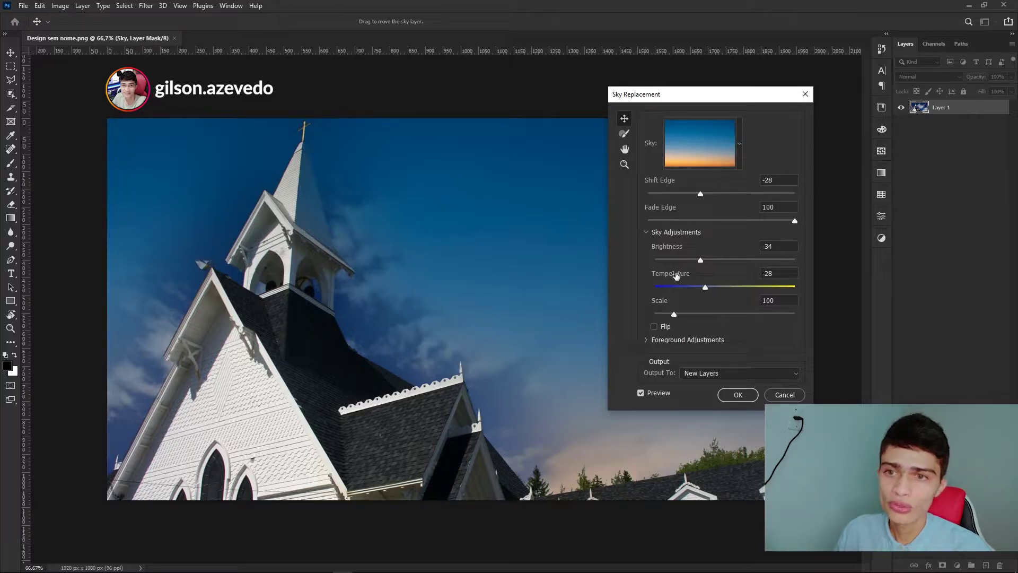
drag(675, 315, 720, 320)
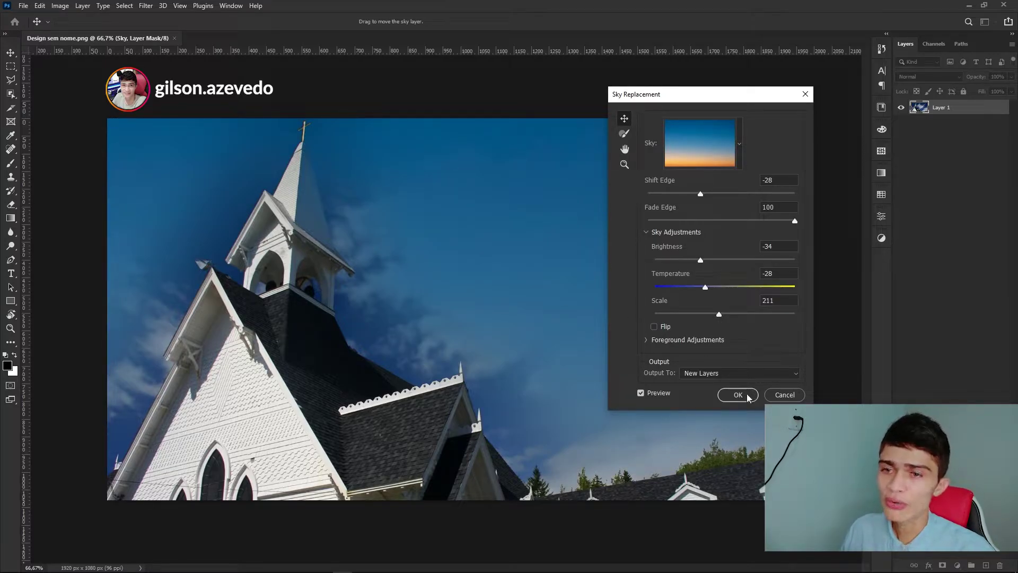
click(642, 393)
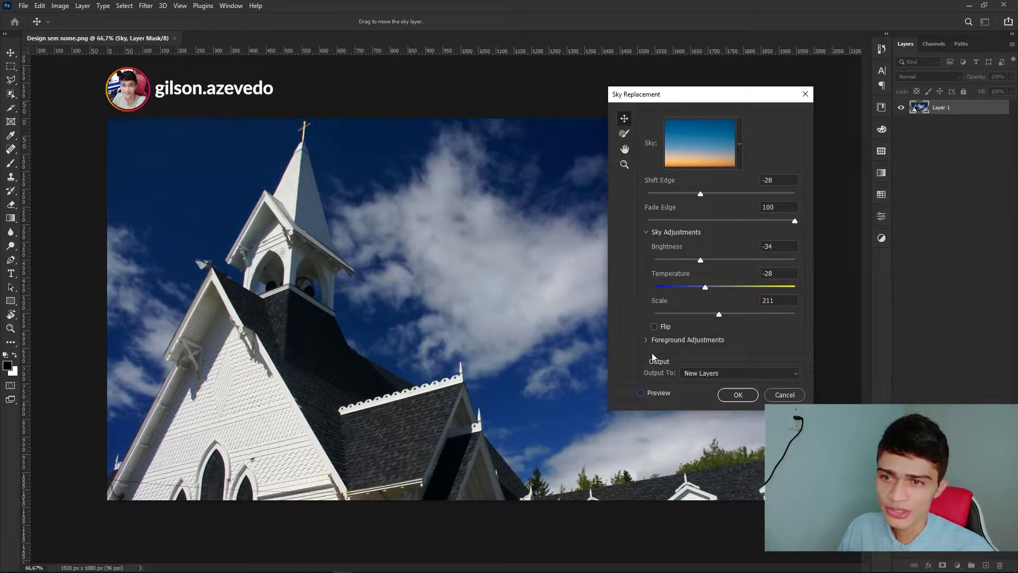
click(641, 393)
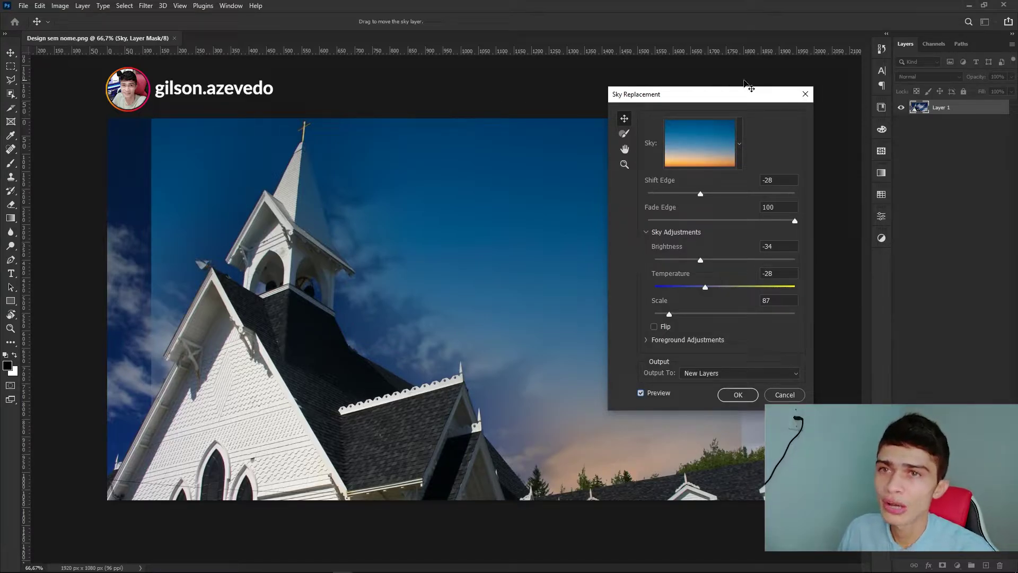
Step: Choose the pink-orange sunset preset from the Spectacular sky folder
click(740, 143)
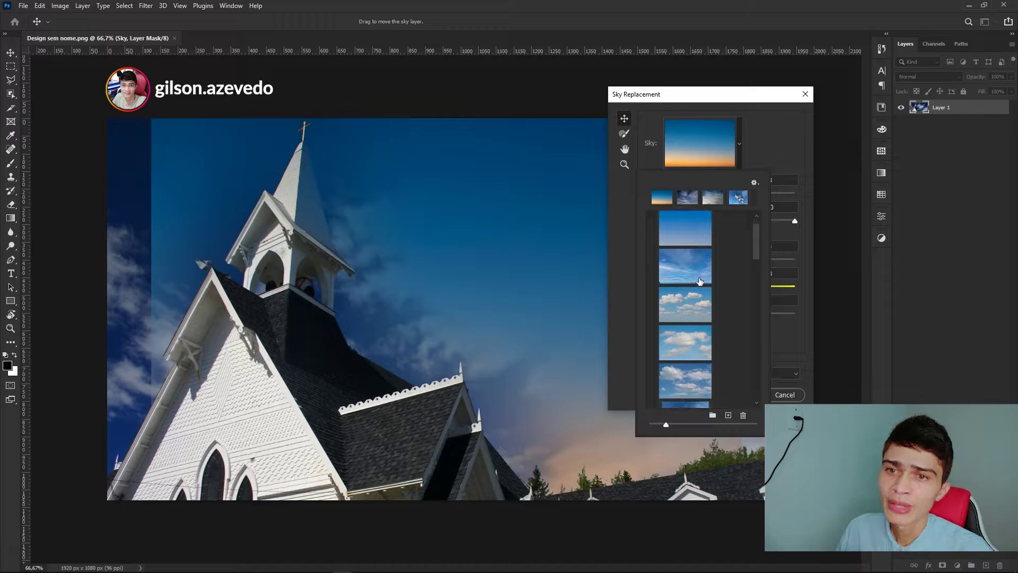
scroll(700, 281, down, 2)
scroll(703, 284, down, 2)
scroll(705, 286, down, 2)
scroll(710, 290, down, 2)
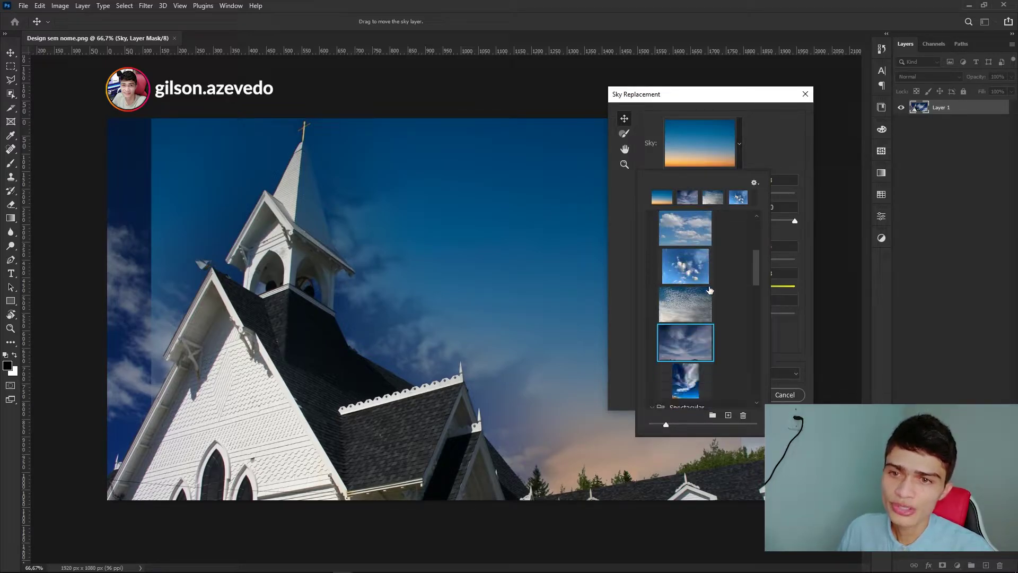
scroll(710, 291, down, 2)
scroll(711, 292, down, 2)
scroll(711, 293, down, 2)
scroll(711, 293, down, 2)
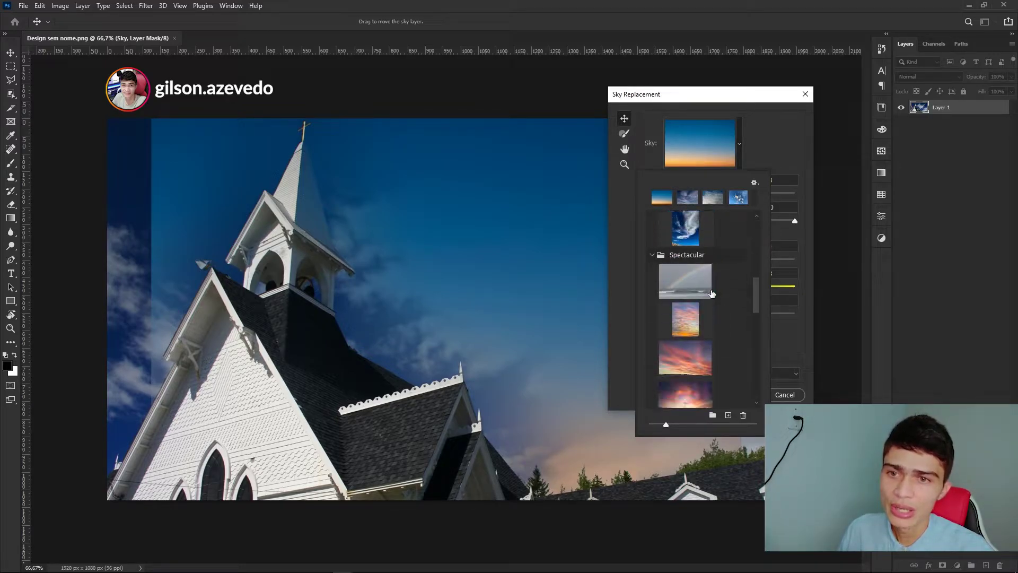
scroll(710, 300, down, 1)
scroll(705, 316, down, 1)
scroll(700, 331, down, 1)
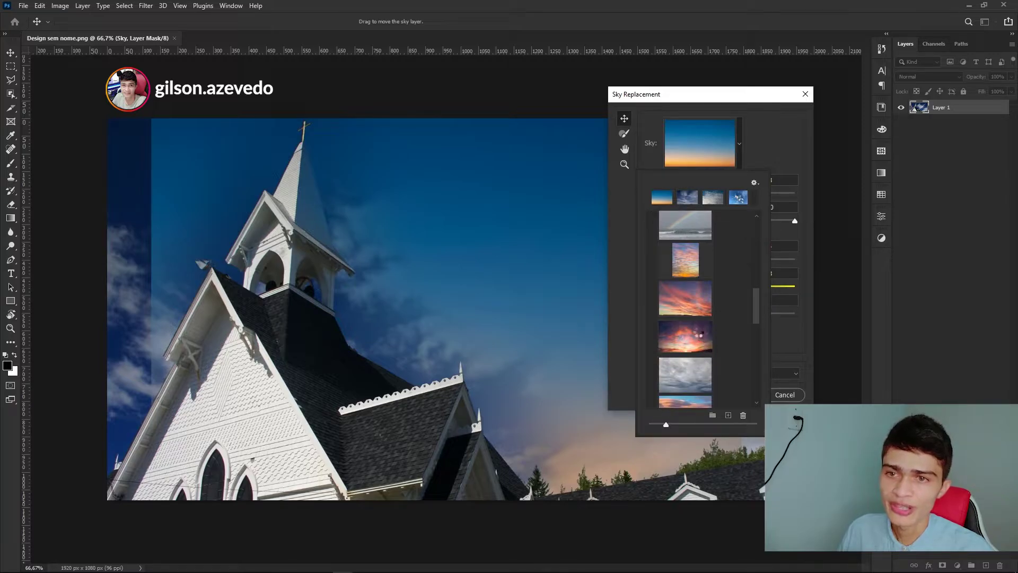
click(698, 334)
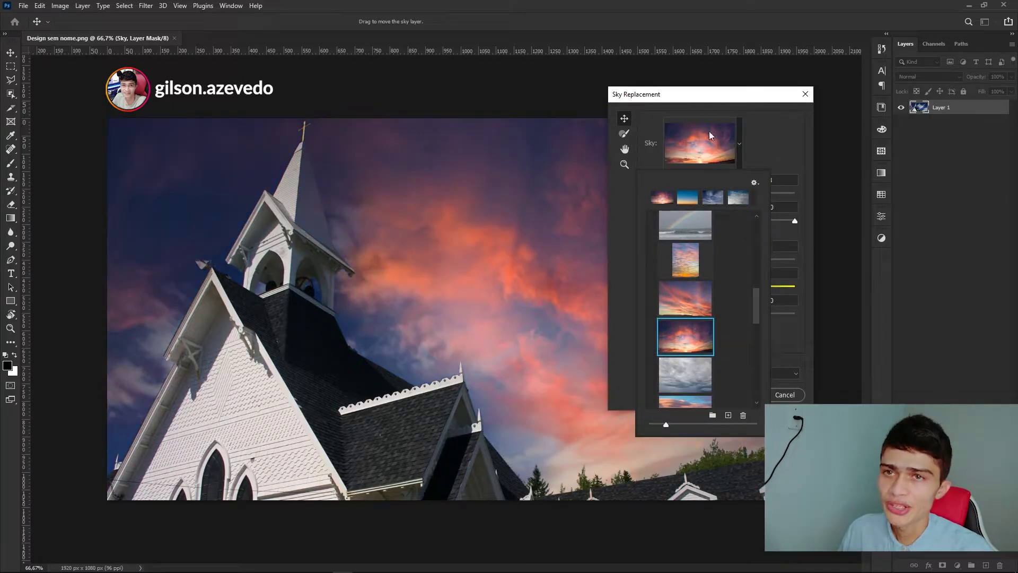
click(739, 141)
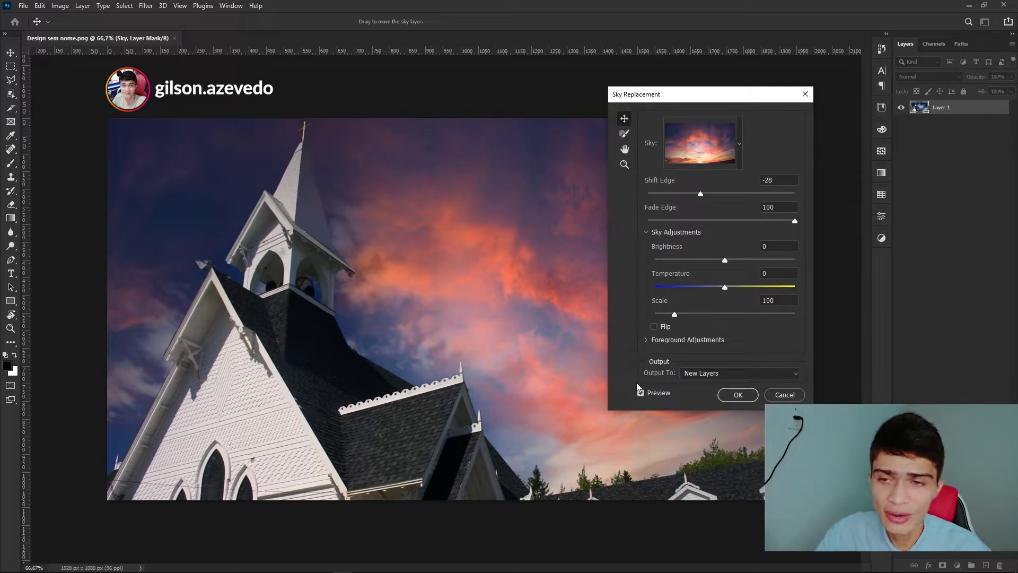
Step: Apply the sunset sky and add Color Balance: Cyan-Red +35, Magenta-Green -20, Yellow-Blue -12
click(731, 395)
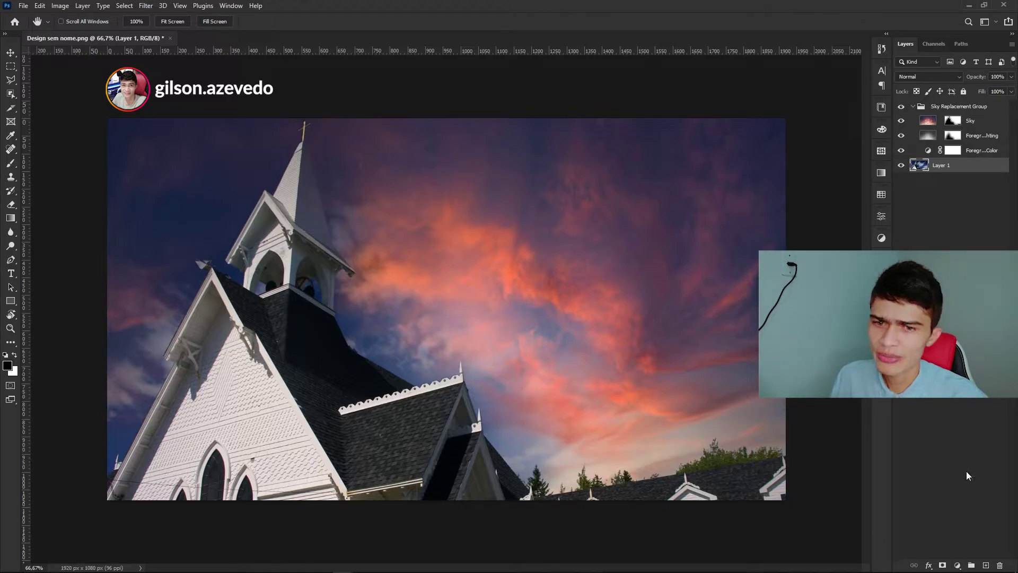
click(957, 564)
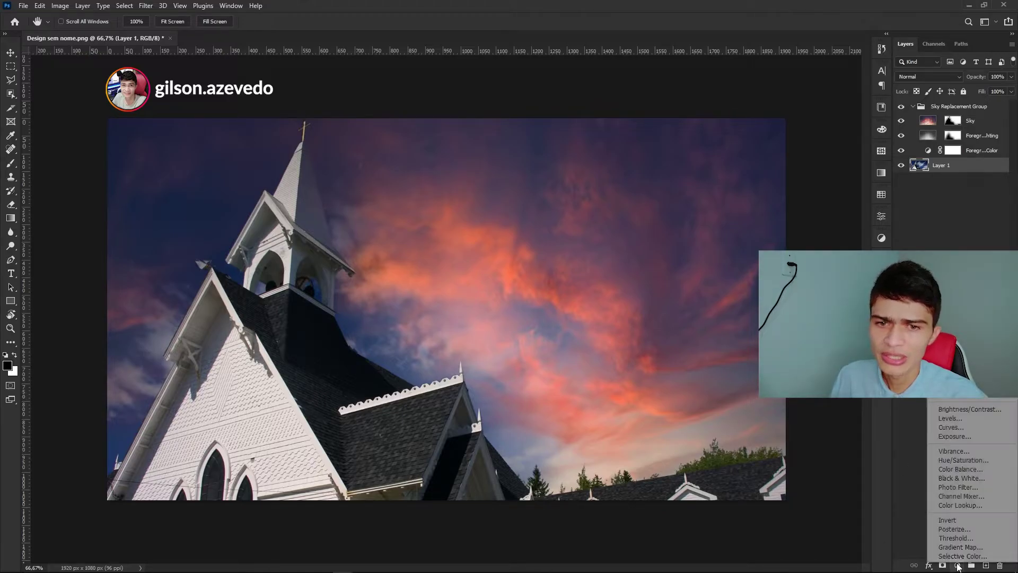
click(948, 470)
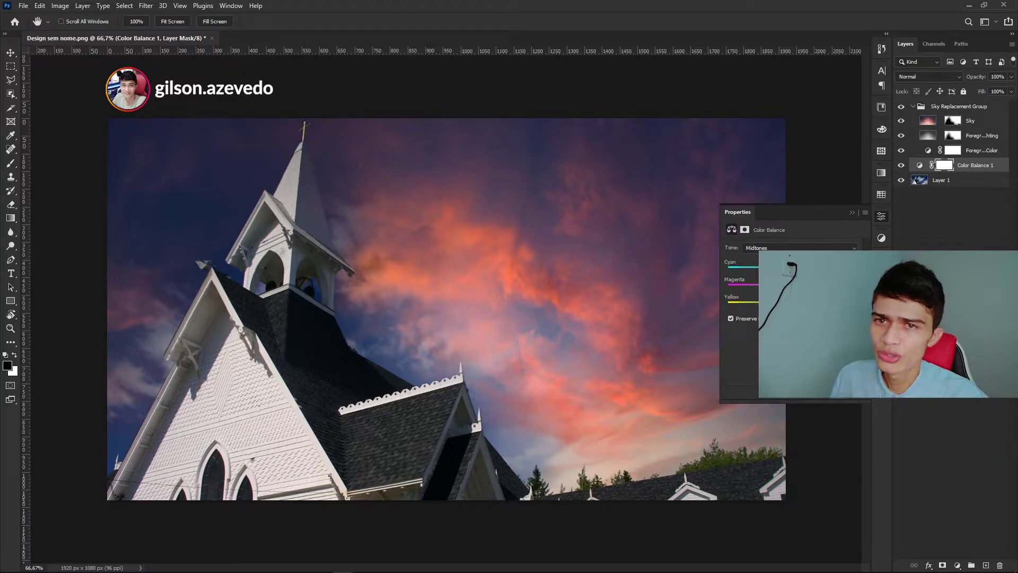
mouse_move(780, 269)
mouse_down()
mouse_move(795, 270)
mouse_move(768, 287)
mouse_up()
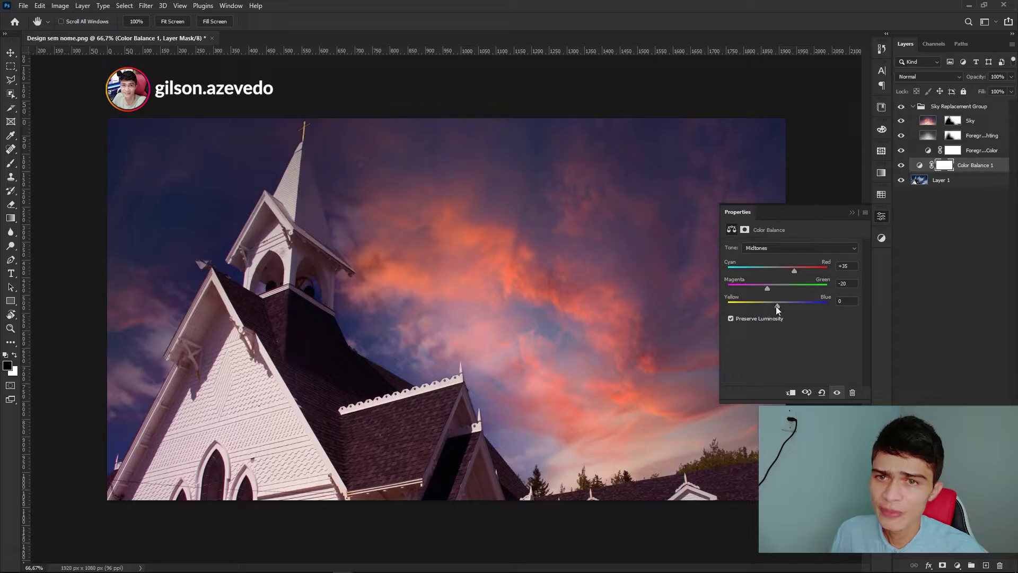
drag(776, 306, 771, 306)
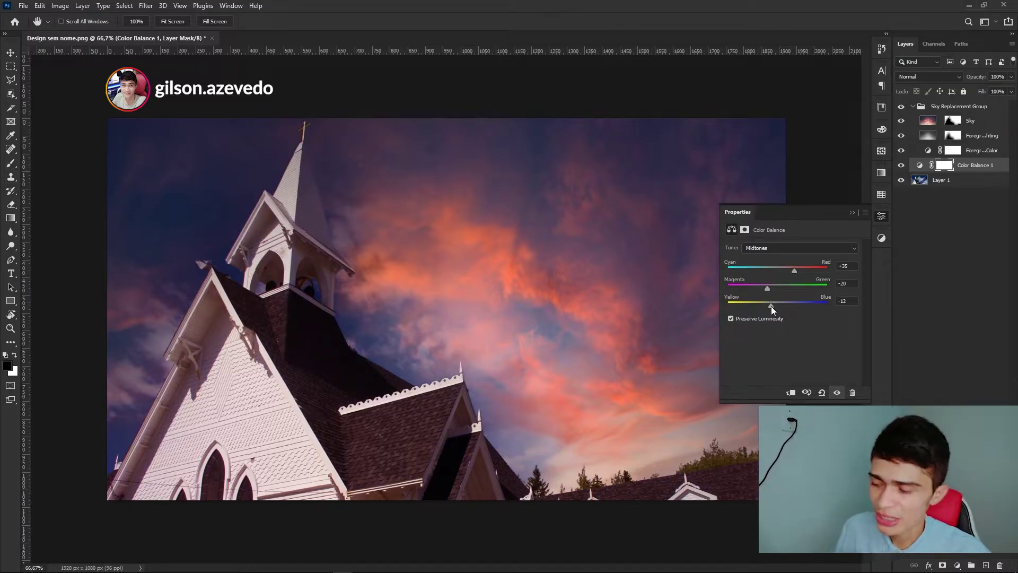
key(ctrl+f)
click(548, 227)
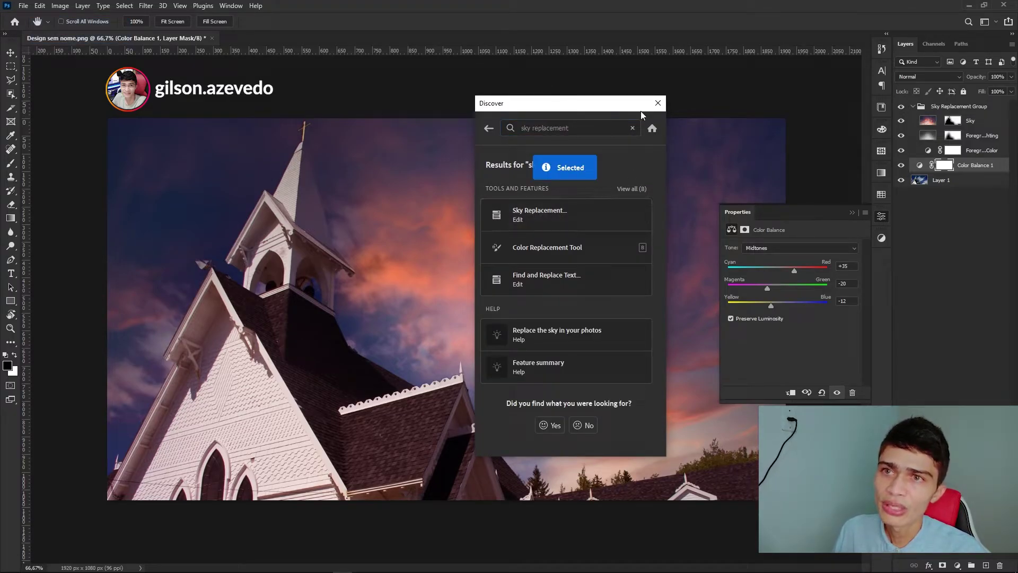
Step: Close Discover, select Layer 1 and collapse the Properties panel
click(658, 102)
click(922, 180)
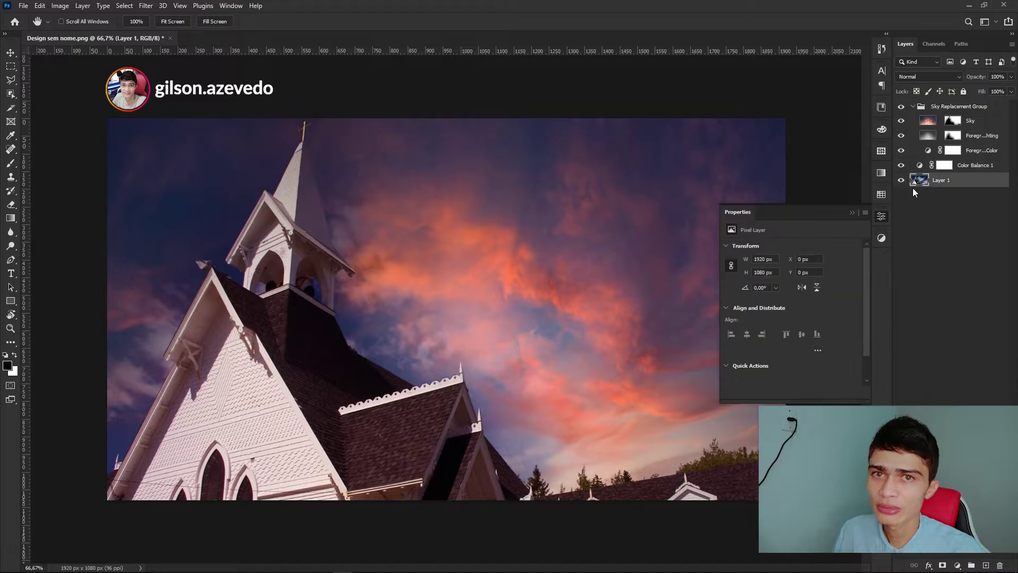
click(852, 214)
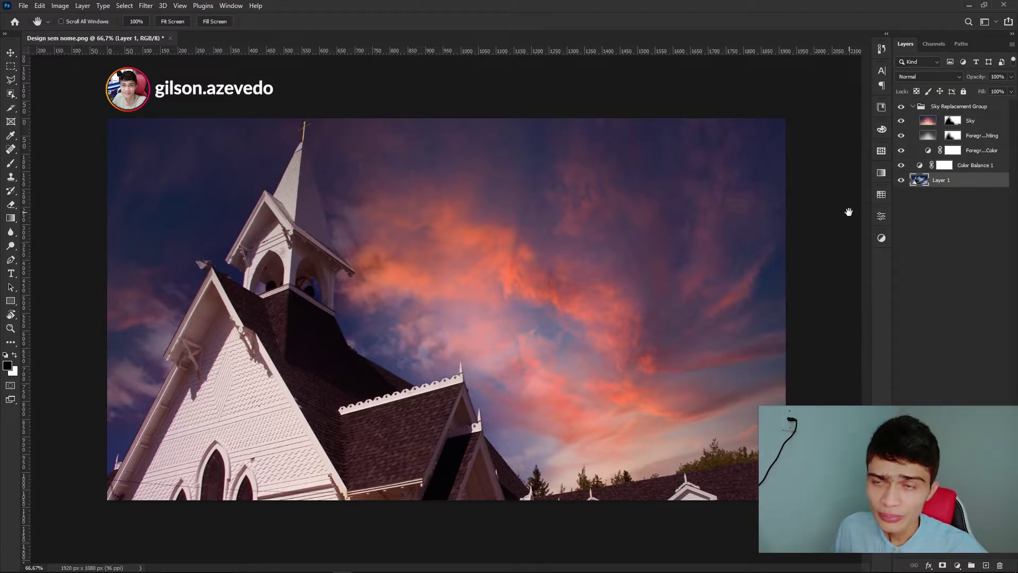
Step: Reopen Sky Replacement via Ctrl+F, then cancel it and close Discover
key(ctrl+f)
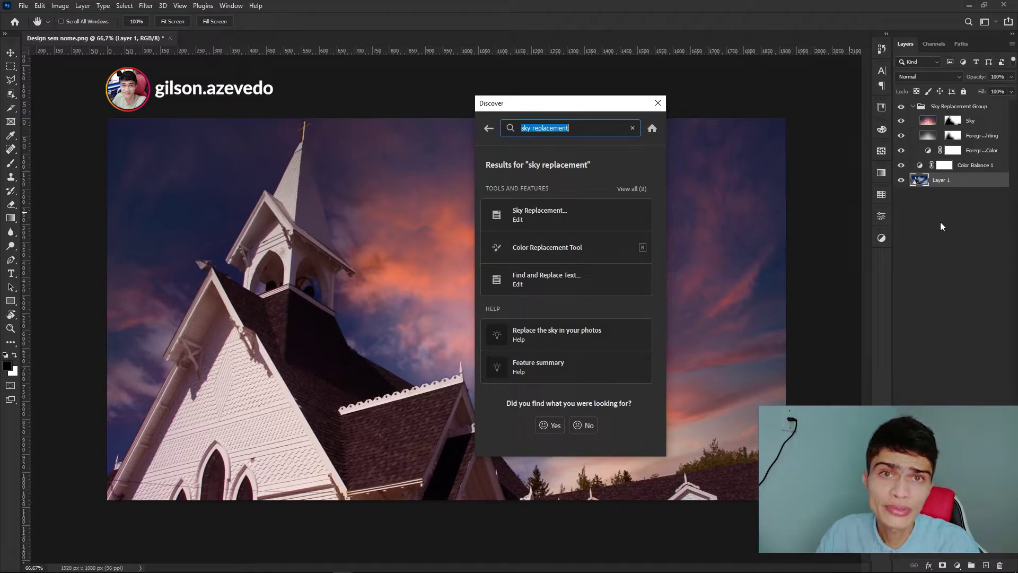
click(515, 213)
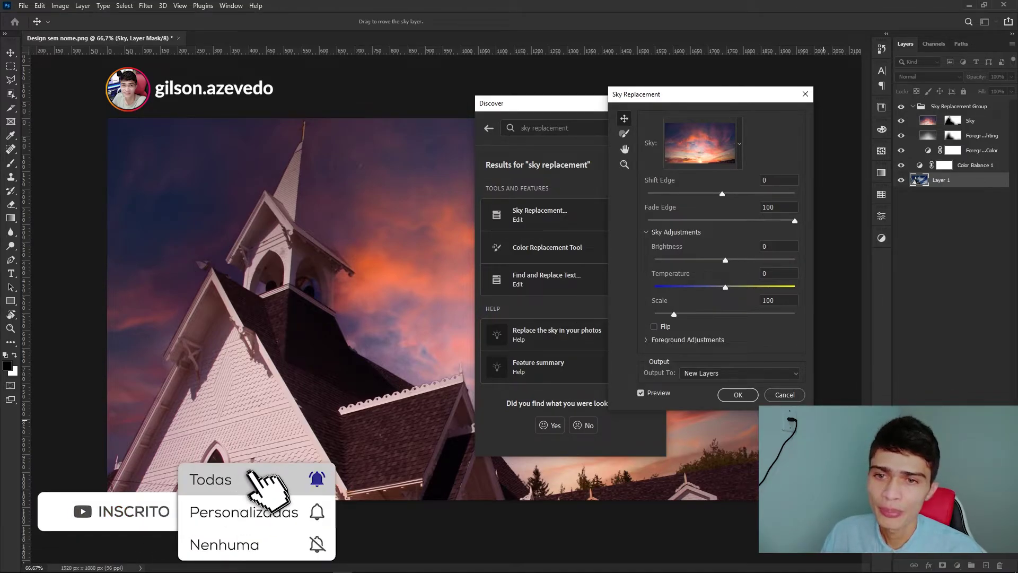
click(785, 395)
click(659, 104)
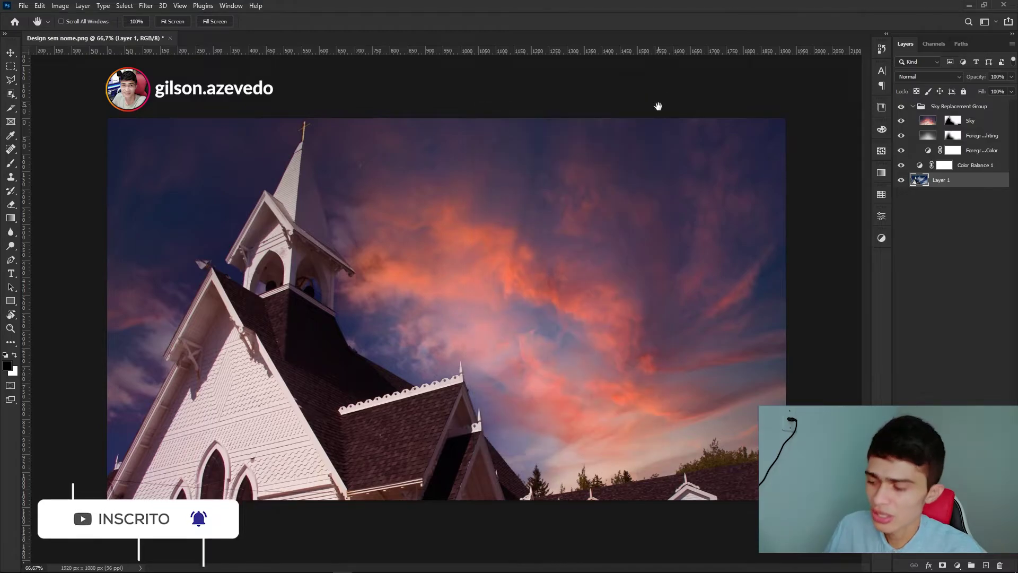
Step: Undo the sky replacement and draw a Polygonal Lasso selection around the steeple spire
key(ctrl+z)
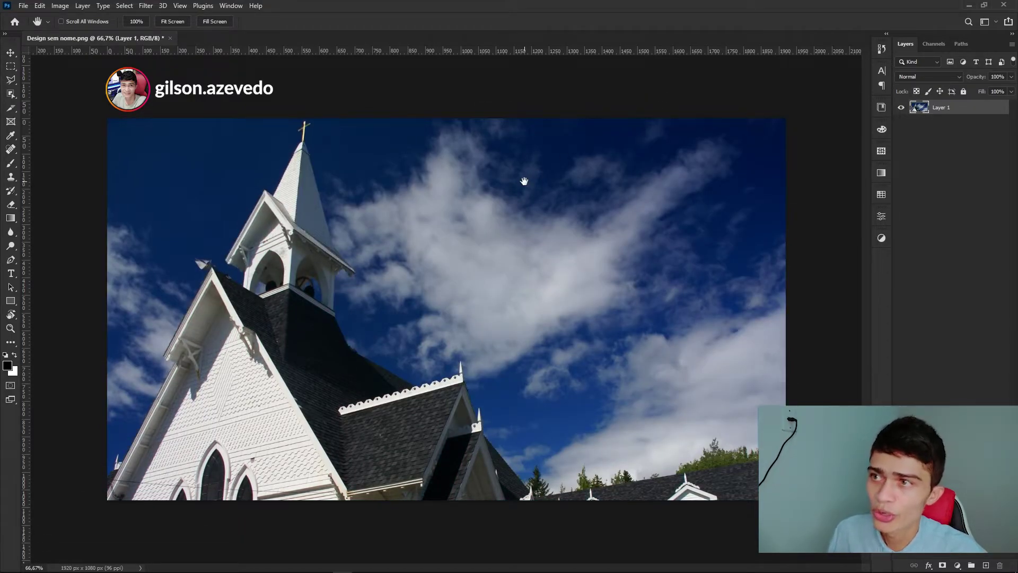
click(11, 80)
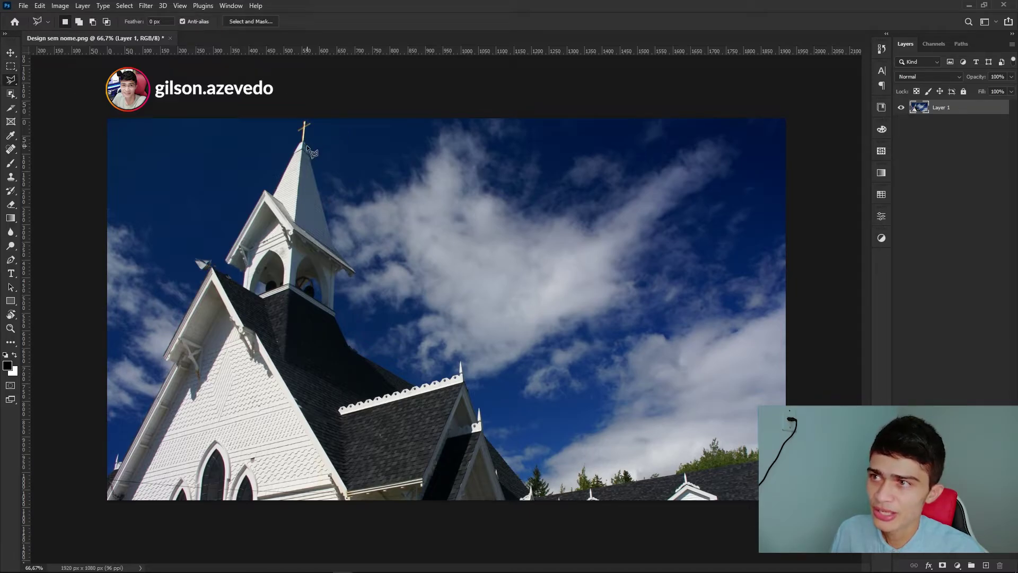
click(332, 244)
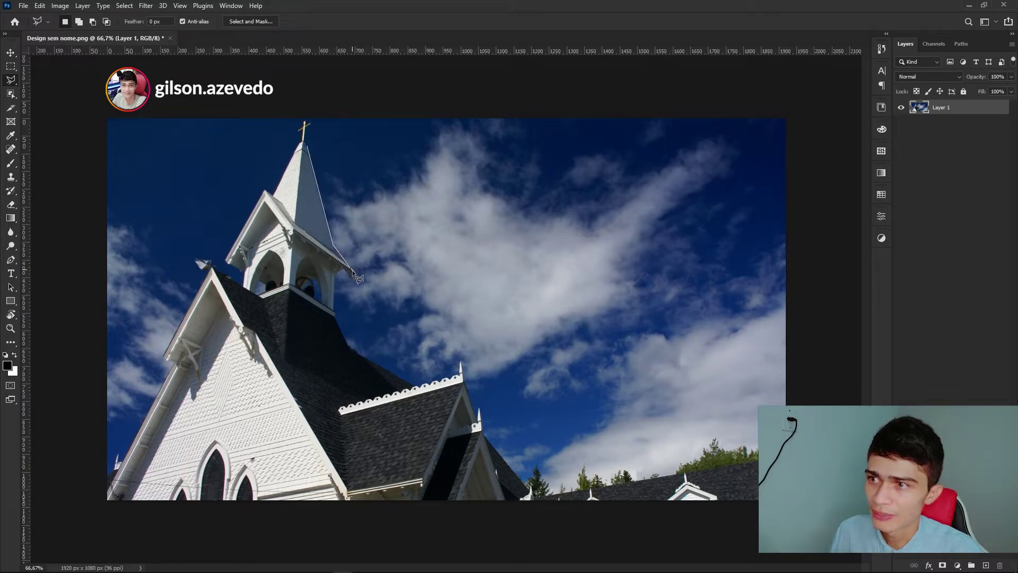
click(355, 272)
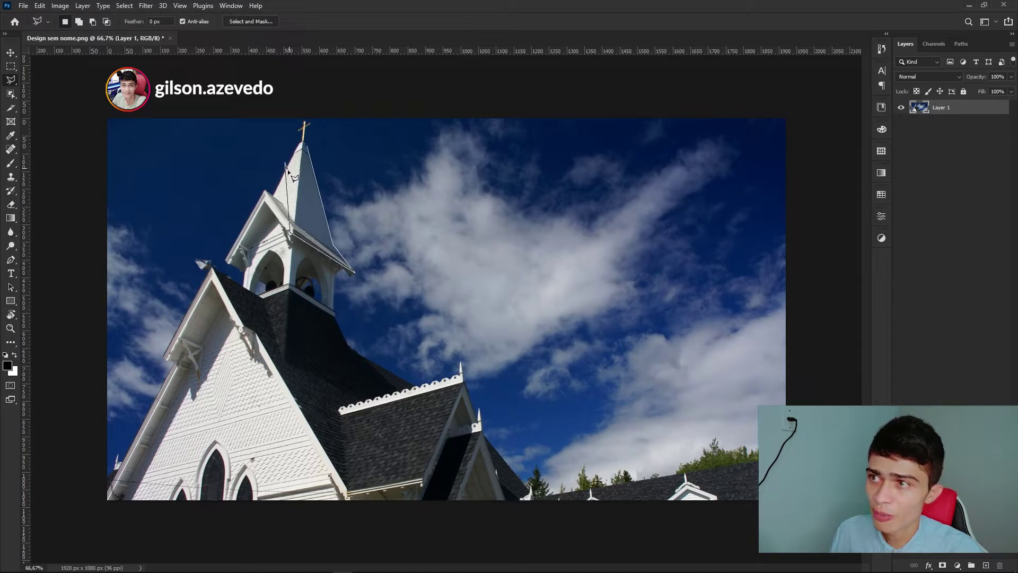
click(308, 147)
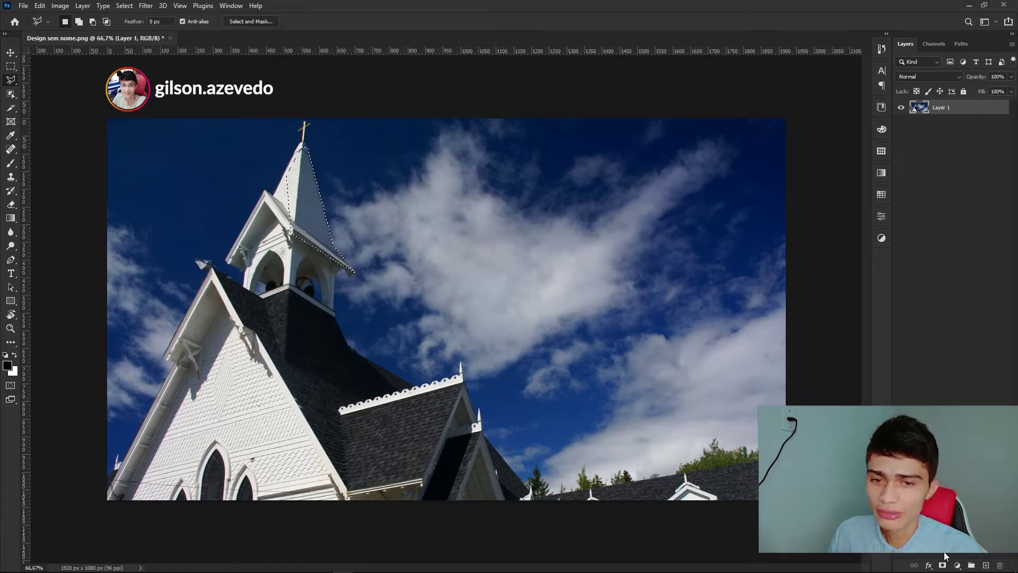
click(957, 566)
Step: Add a Levels layer masked to the spire, lowering the white point to brighten it
click(954, 416)
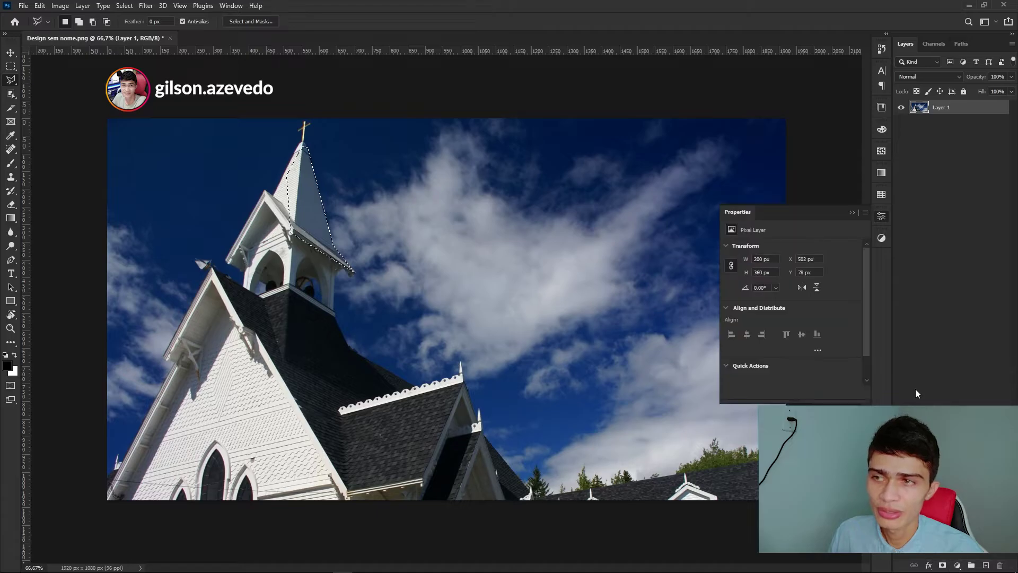
drag(796, 327, 804, 328)
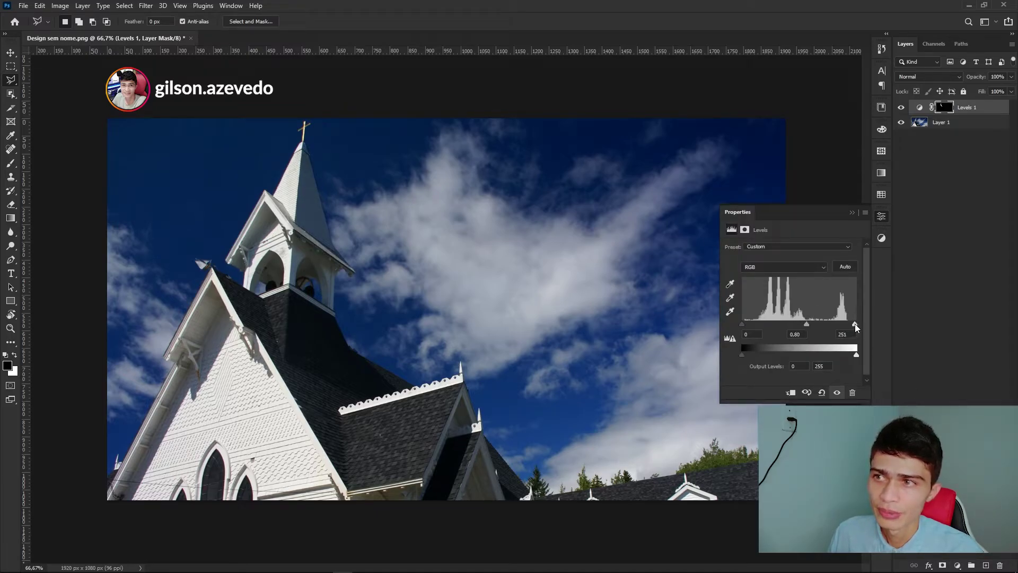
drag(855, 324, 833, 320)
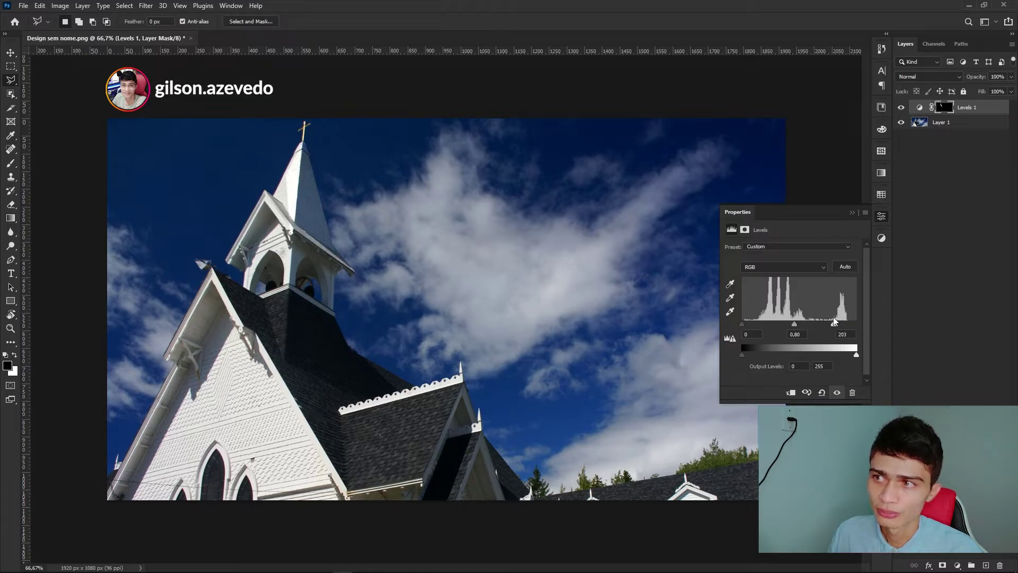
drag(833, 316, 817, 324)
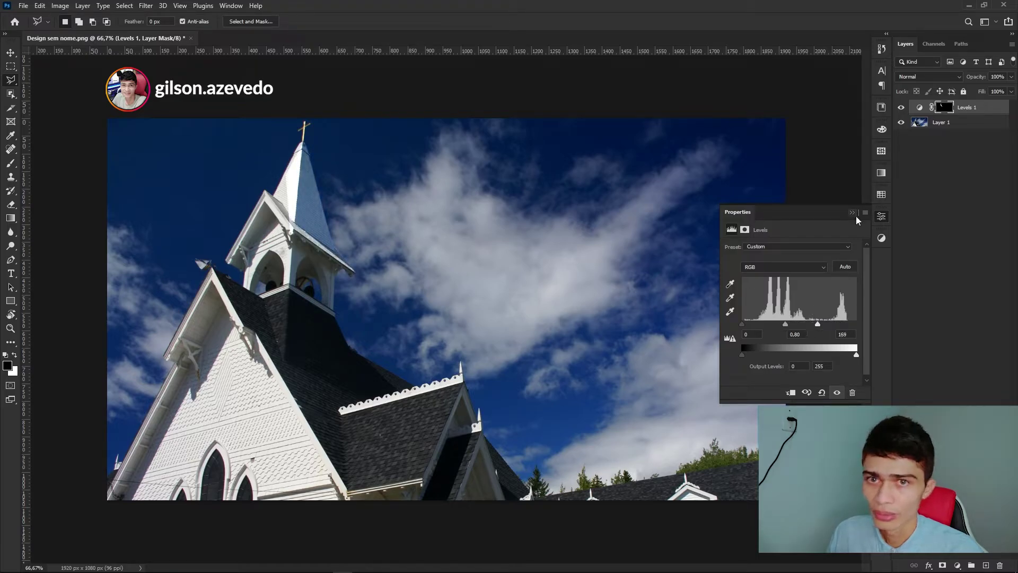
click(853, 213)
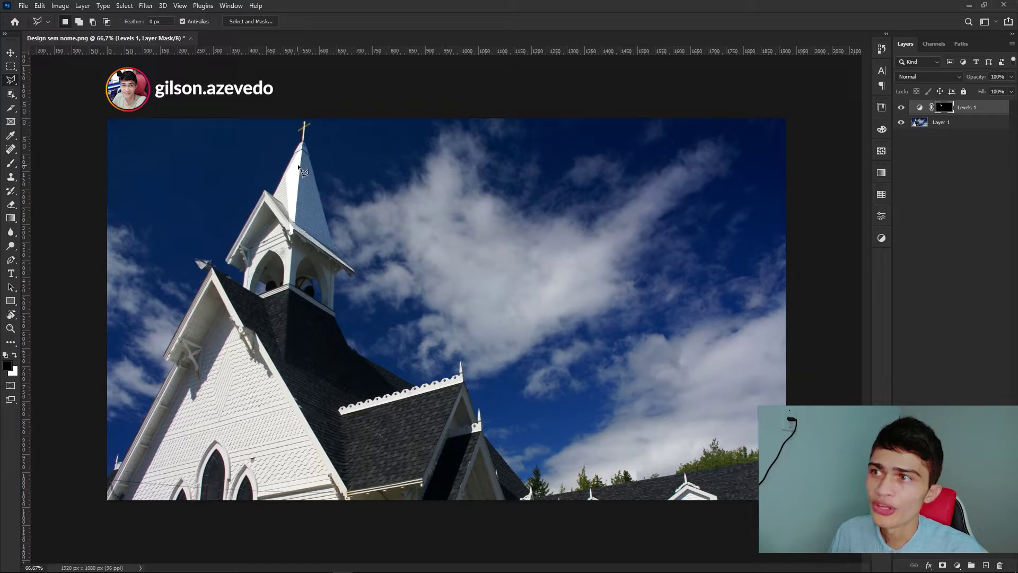
Step: Set the Brush tool to about 162 px, check its settings, and select Layer 1
key(b)
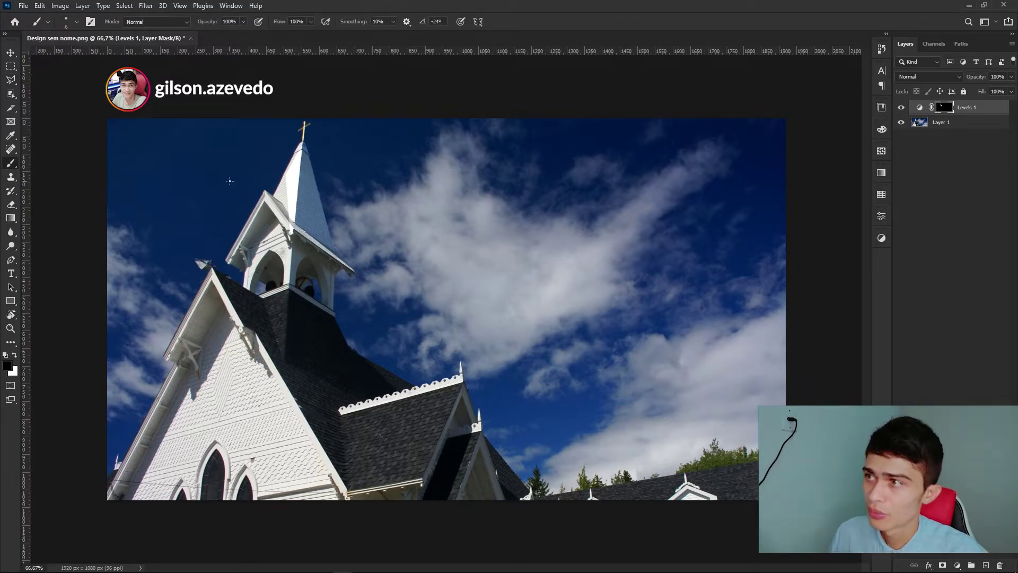
drag(240, 195, 274, 194)
right_click(274, 194)
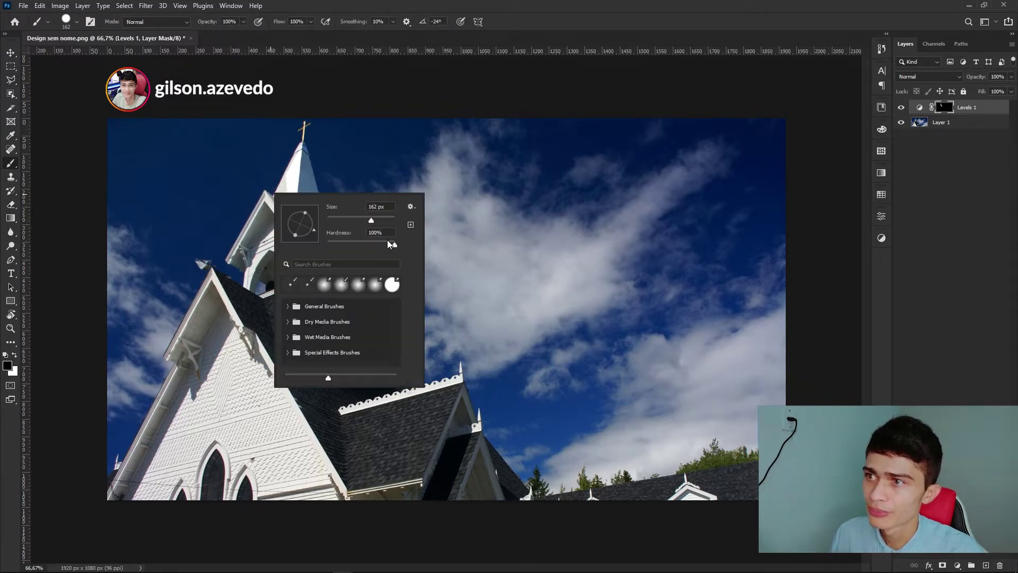
key(Return)
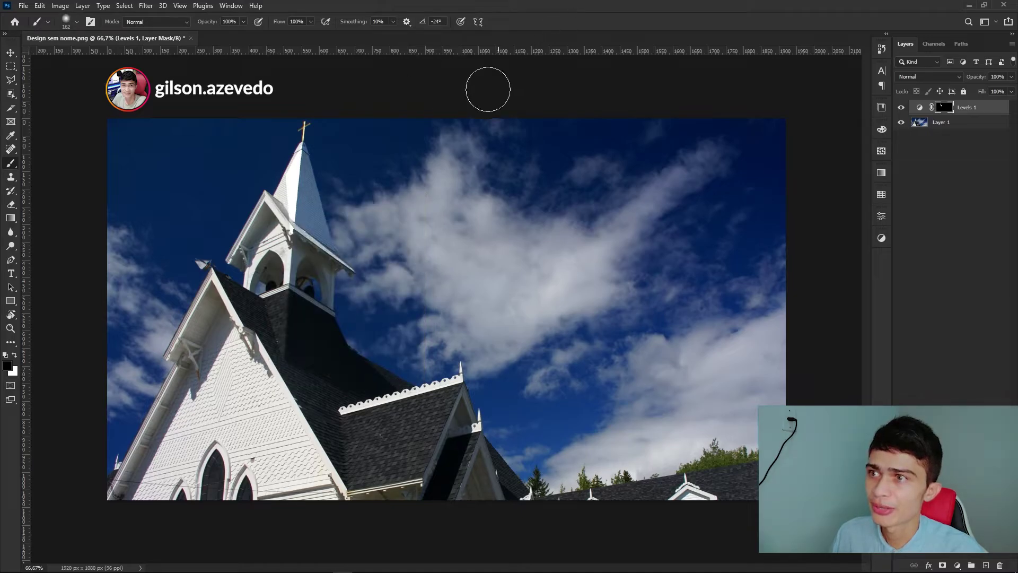
right_click(260, 198)
key(Return)
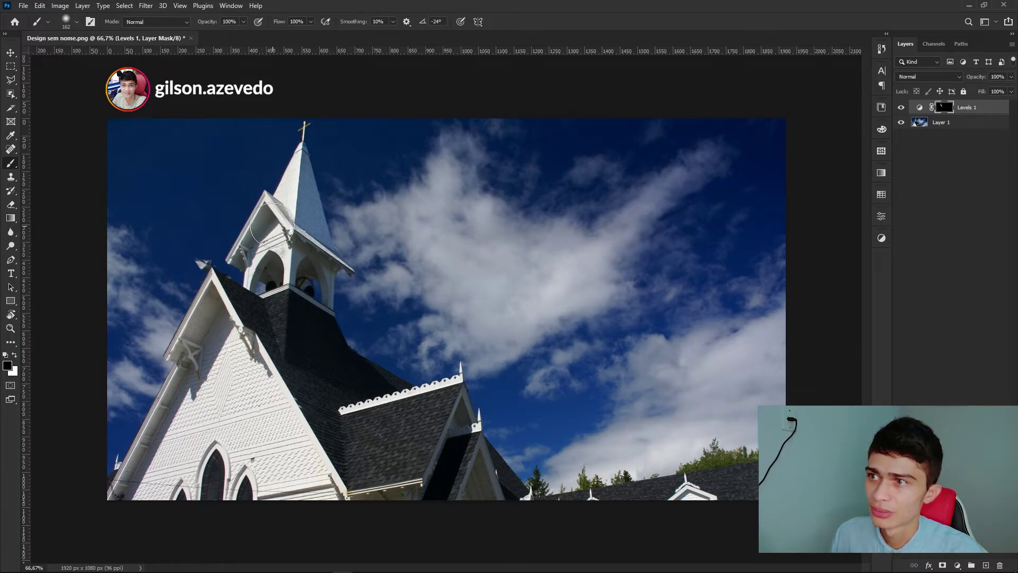
click(933, 123)
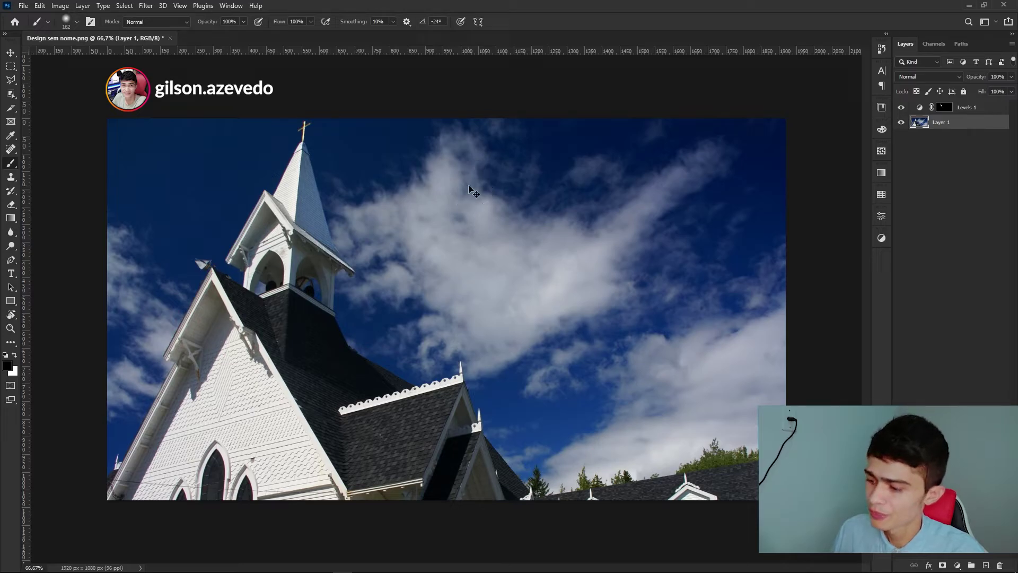
Step: Reapply Sky Replacement with Brightness -25, then select the Levels 1 layer
key(ctrl+f)
text(sky replacement)
click(533, 212)
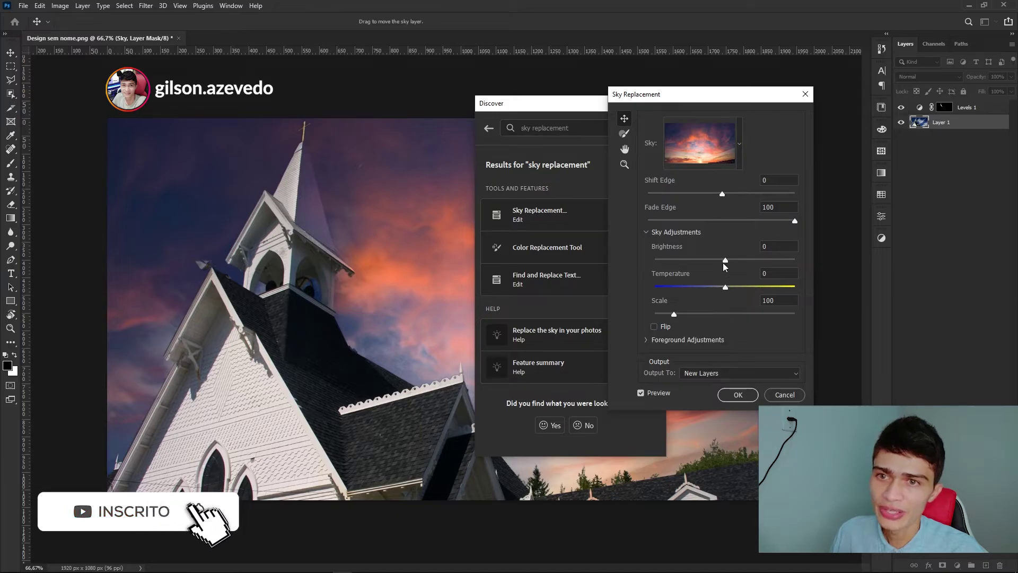
drag(726, 260, 707, 260)
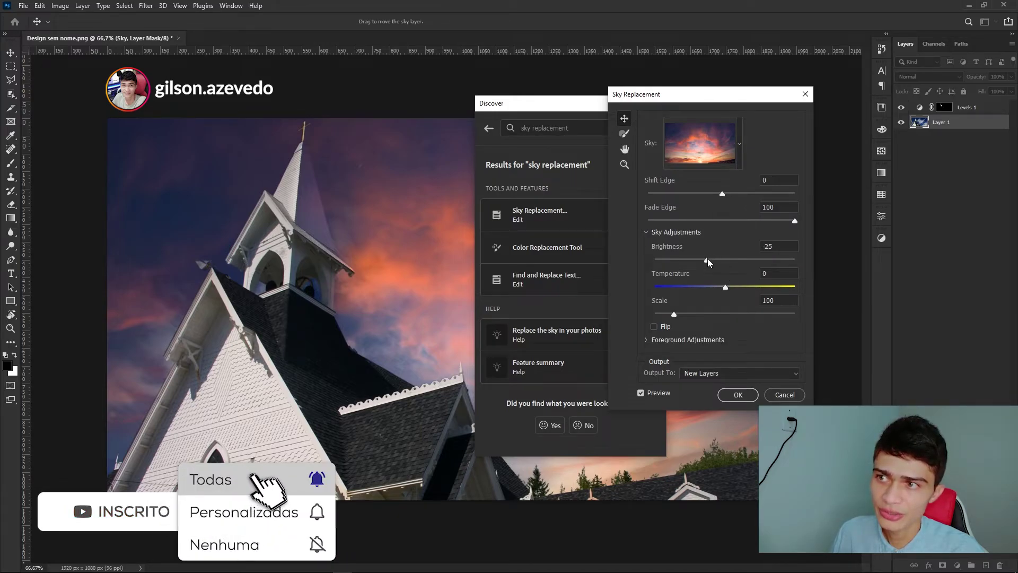
click(738, 395)
click(920, 108)
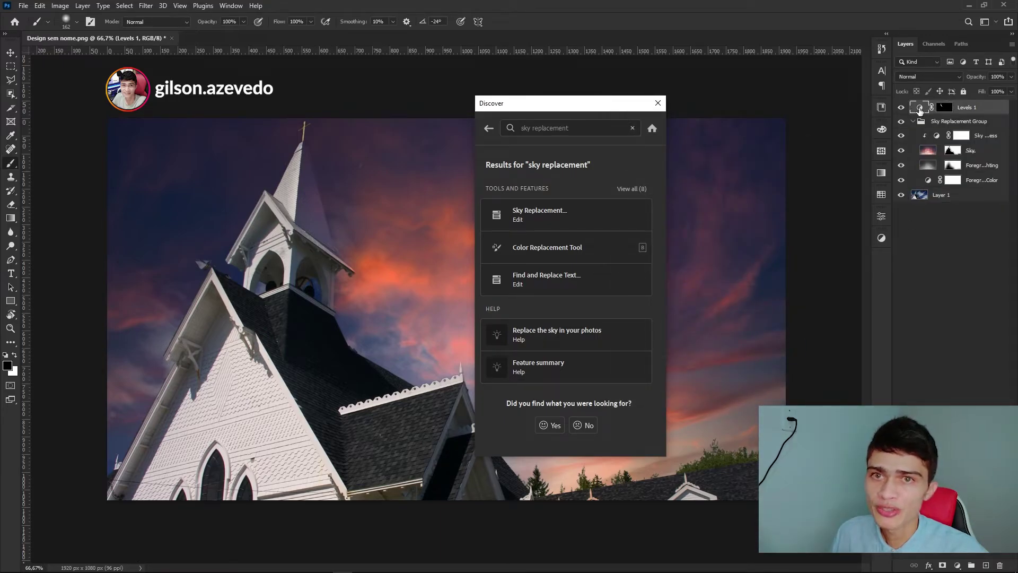
Step: Retune the spire's Levels 1 adjustment to midtones 1.26 and white point 131, closing the Discover panel
double_click(920, 108)
click(657, 104)
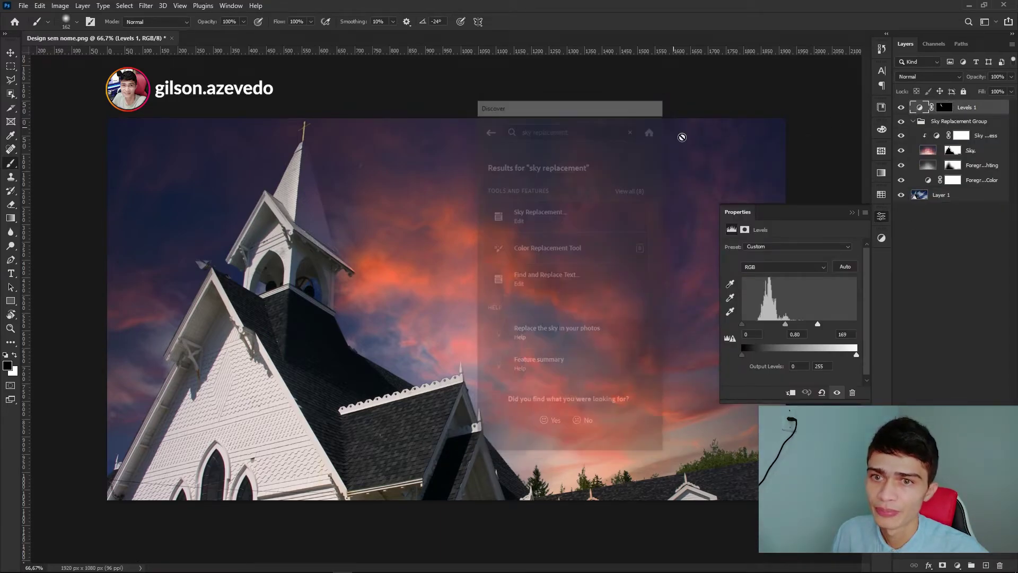
drag(784, 327, 780, 325)
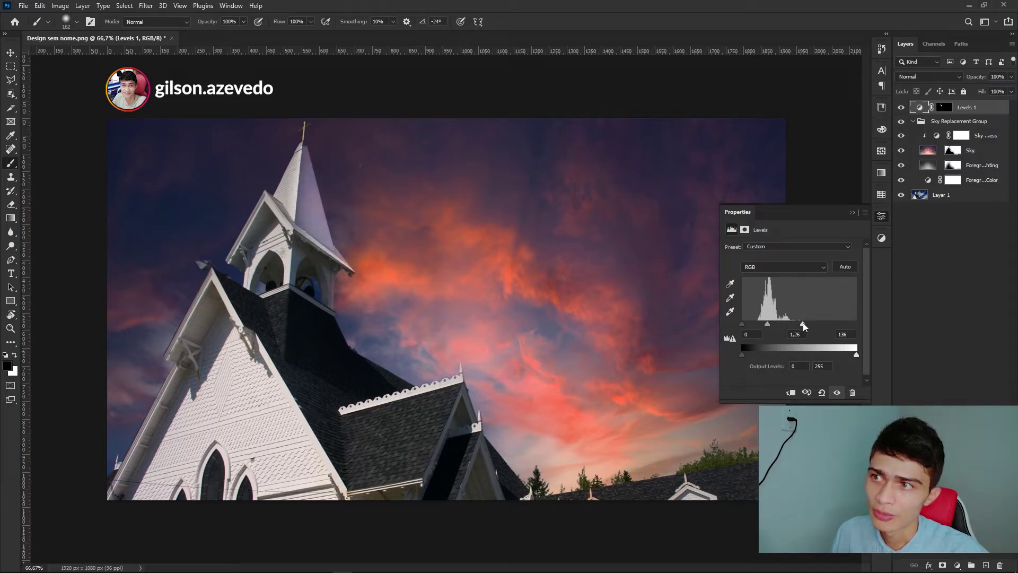
click(853, 213)
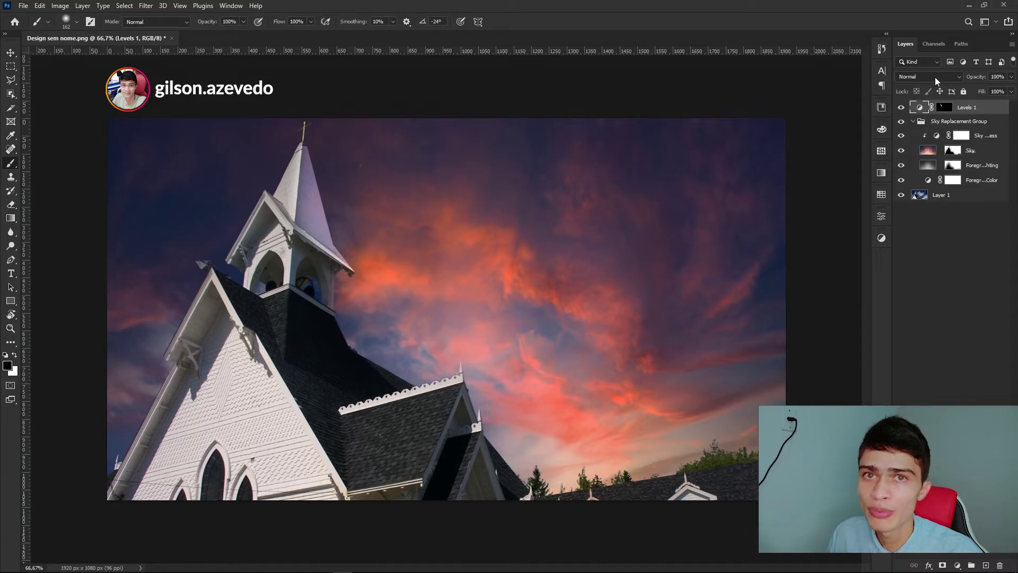
Step: Blend the Levels 1 layer in Overlay mode at 60% opacity
click(935, 77)
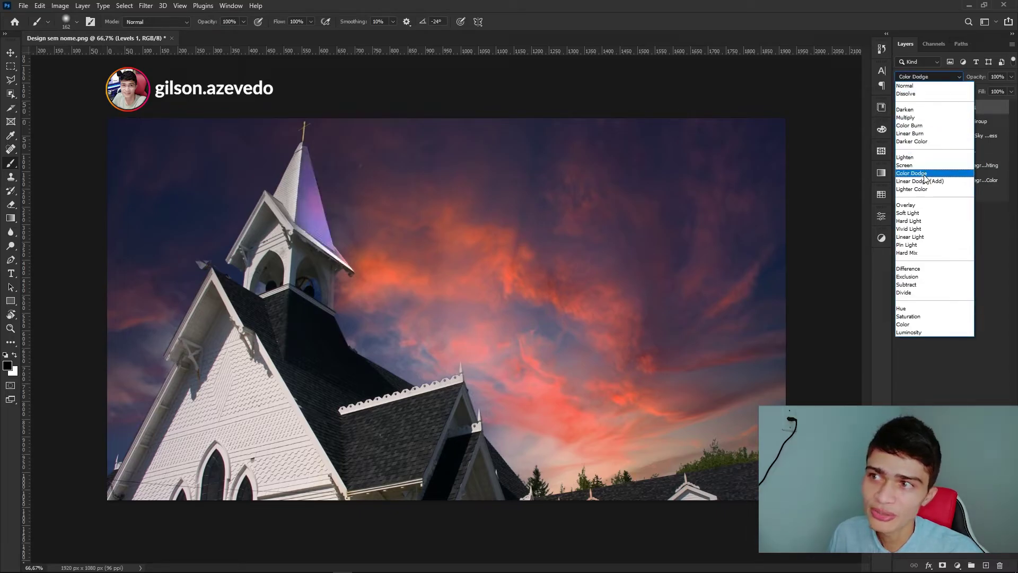
click(922, 208)
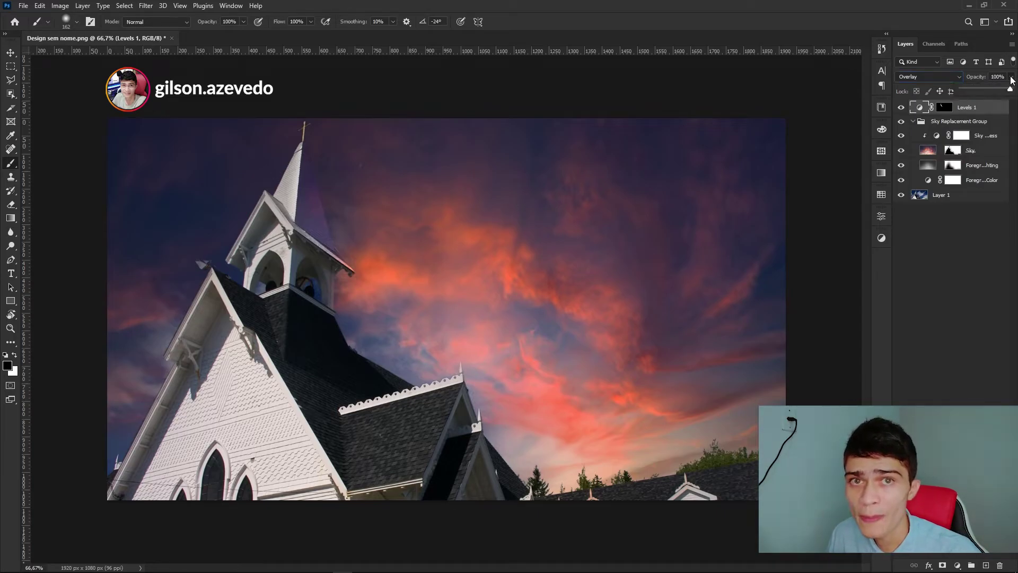
click(995, 90)
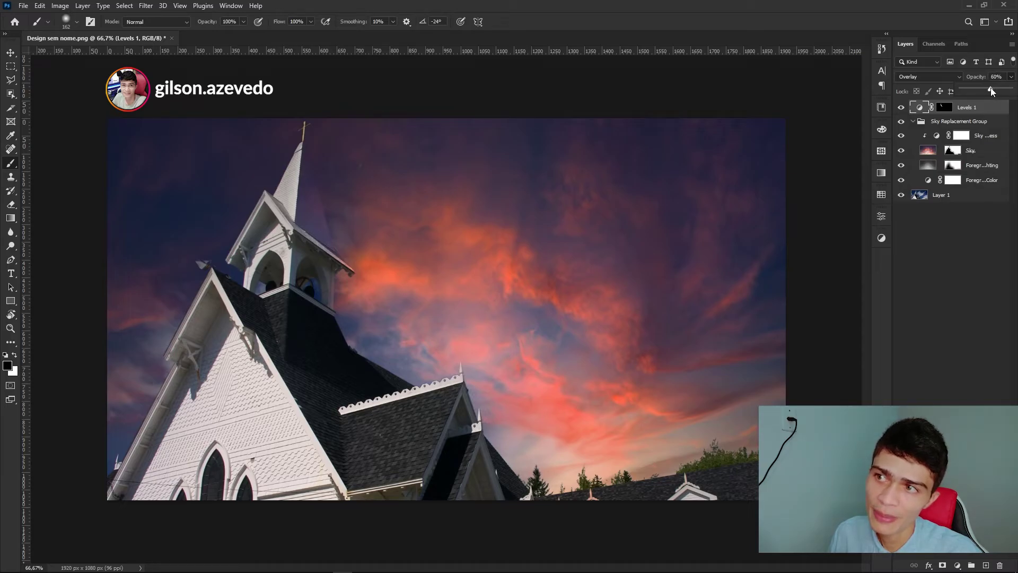
click(10, 54)
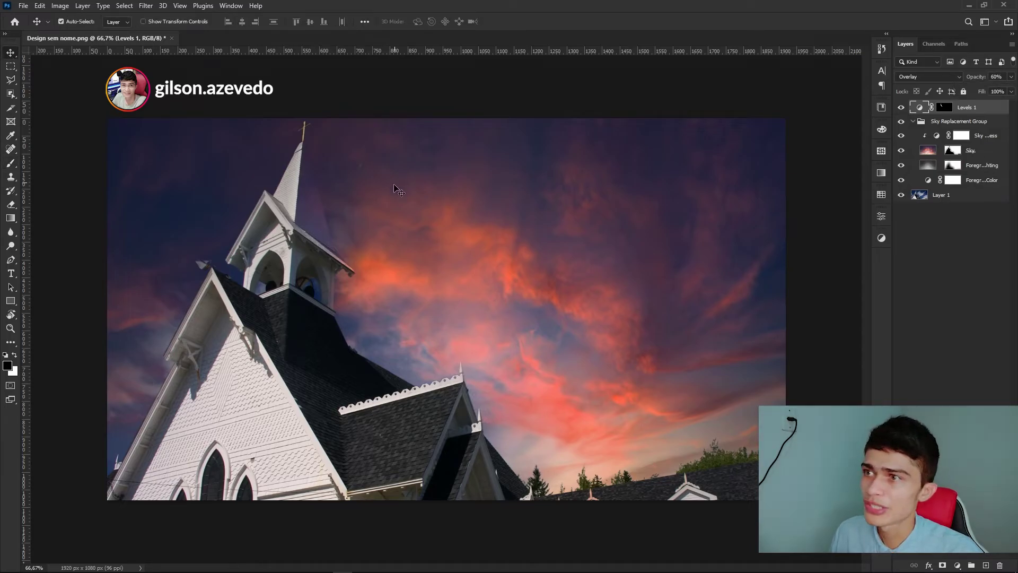